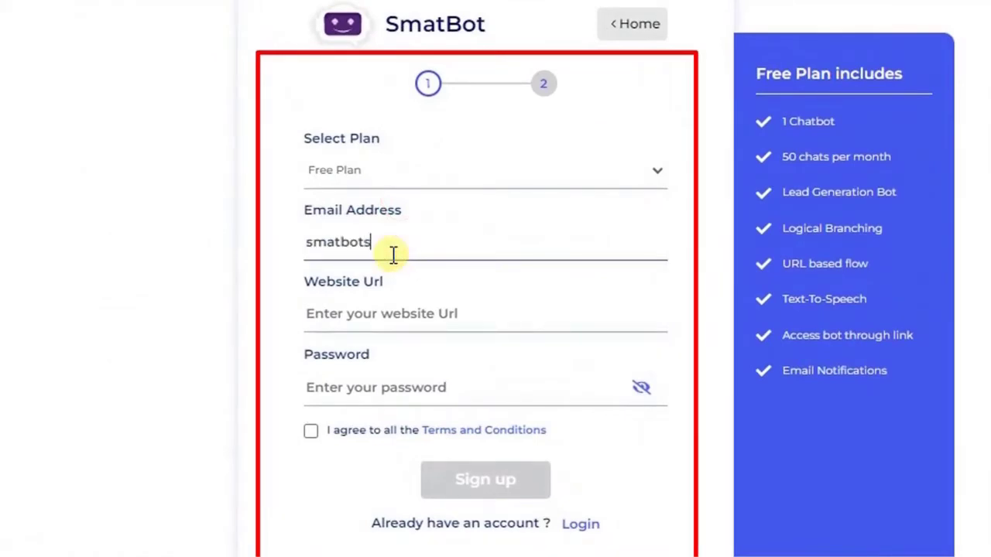
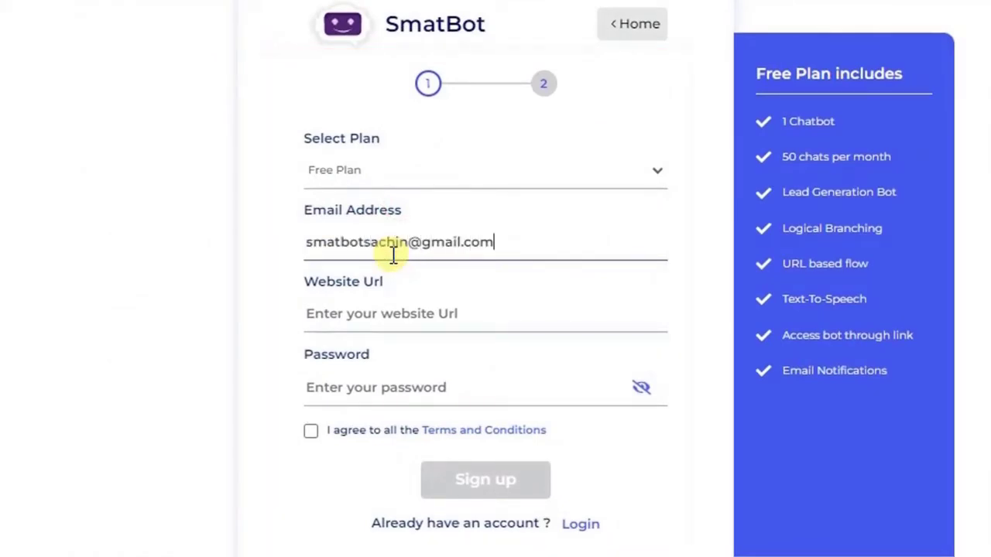
Fill the first sign-up form with email, website smatbot.com and password, accepting the terms
click(380, 325)
text(smatbot.co)
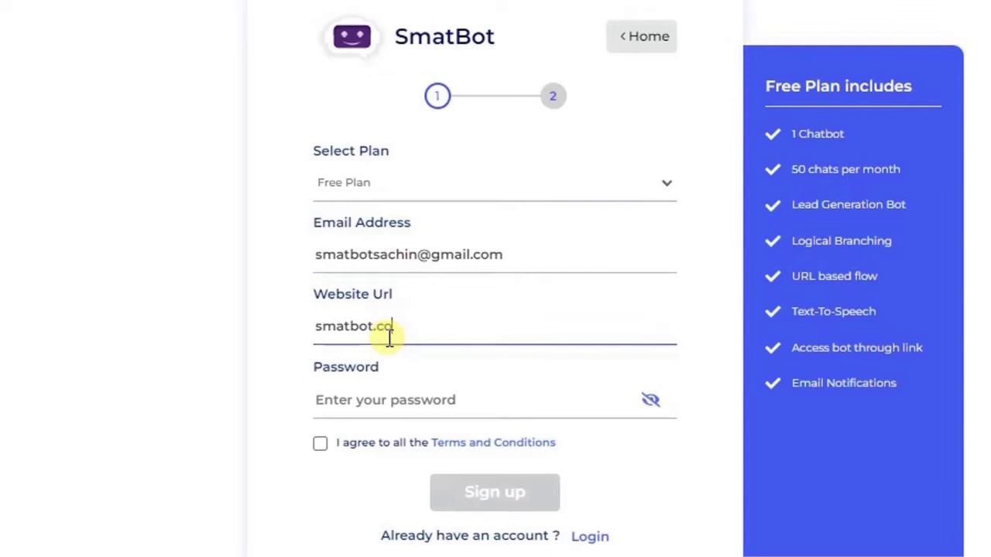
text(m)
click(364, 405)
text(s)
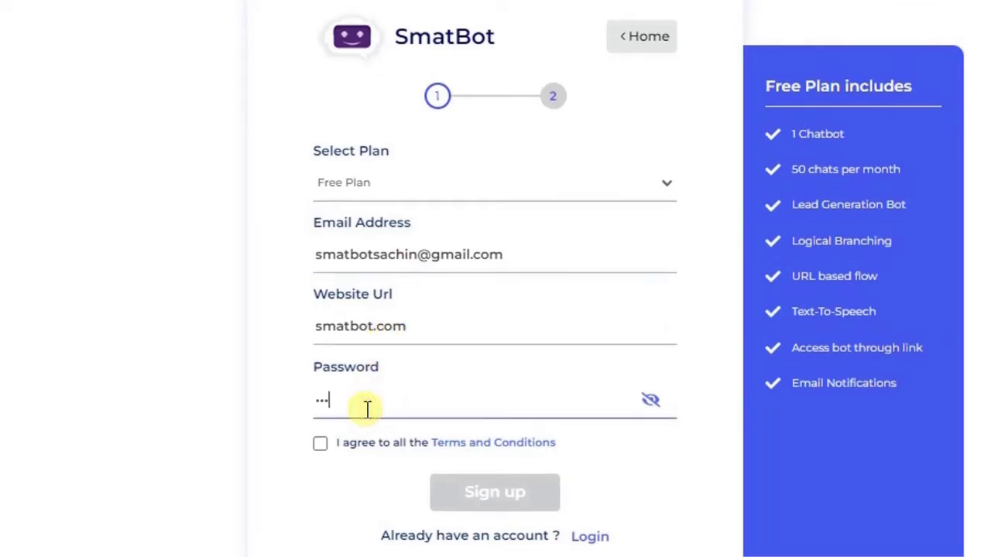
click(319, 444)
click(455, 497)
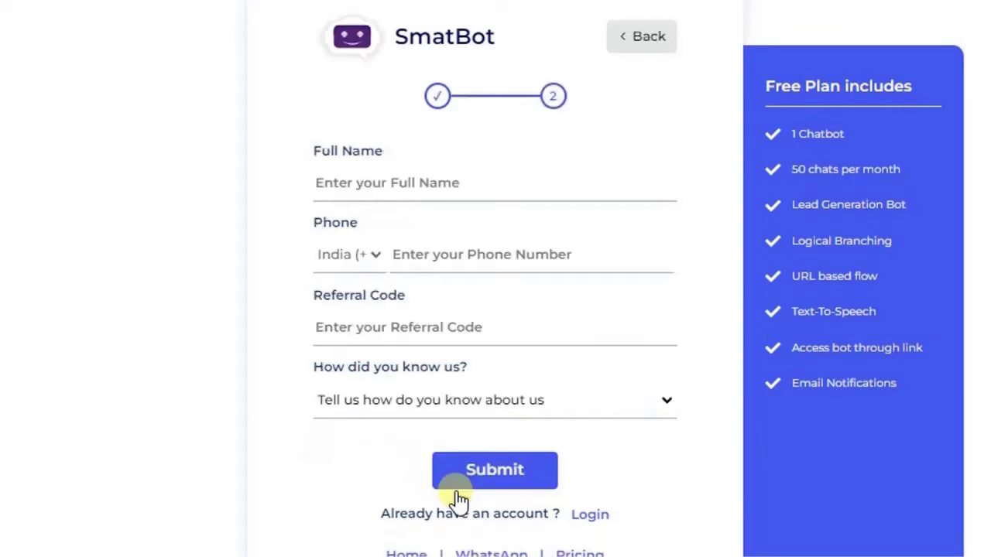
Enter full name and phone number, and choose Word of mouth as the referral source
click(458, 182)
text(sachin)
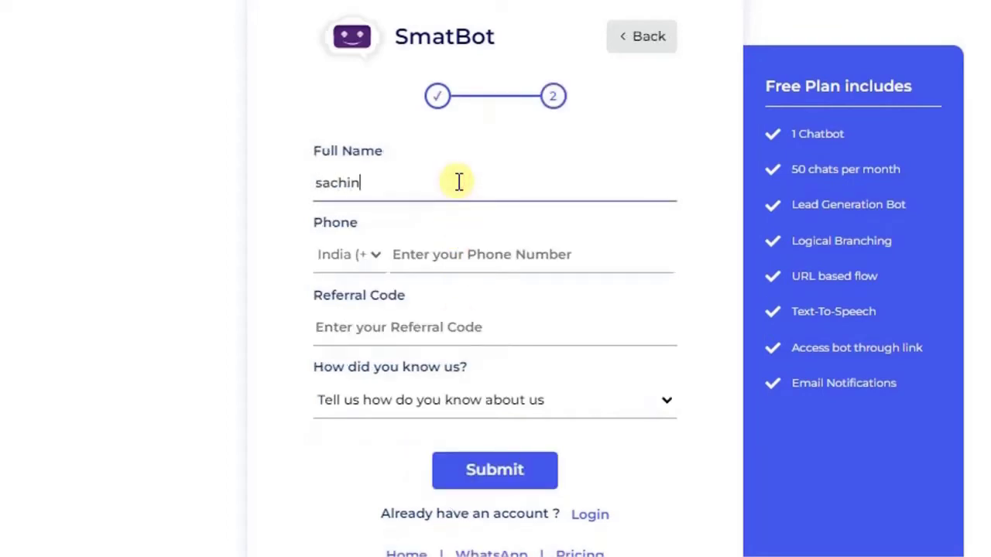
click(458, 270)
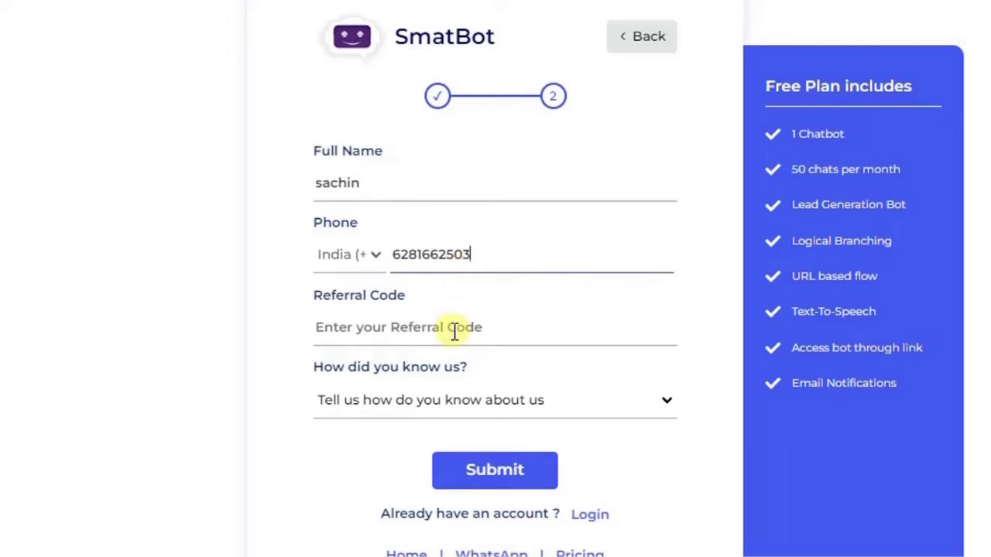
click(508, 398)
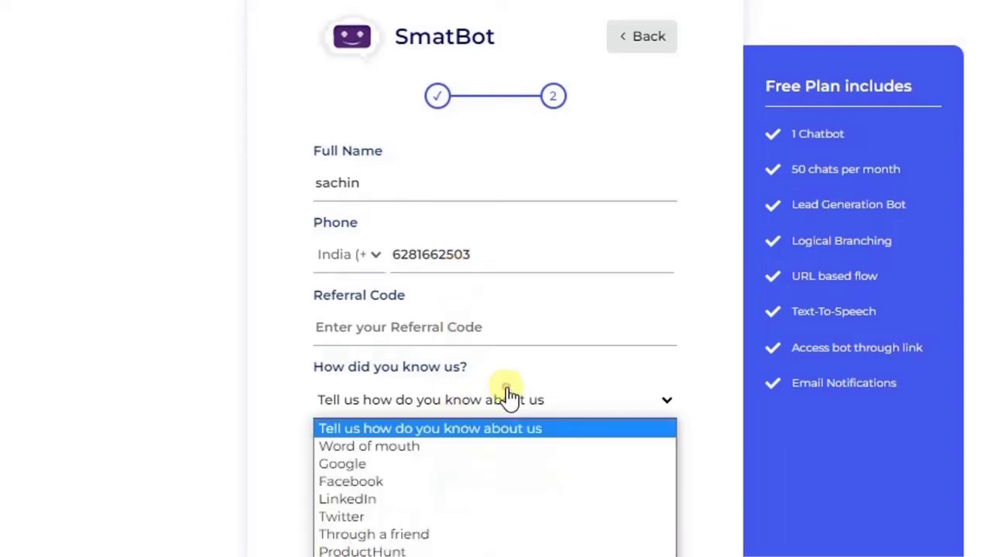
click(430, 444)
Submit the sign-up details and create a from-scratch Lead Generation bot named SmatBot
click(474, 467)
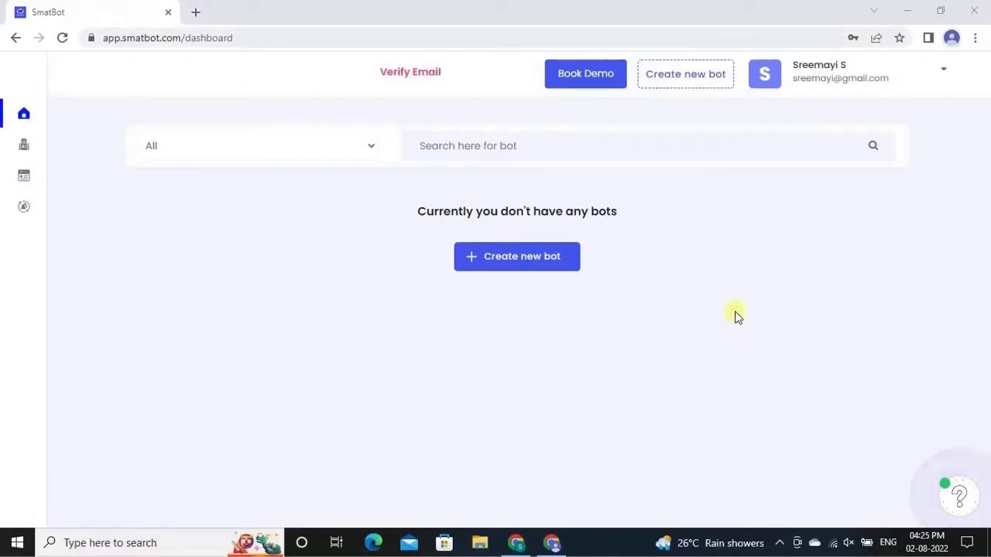
click(695, 78)
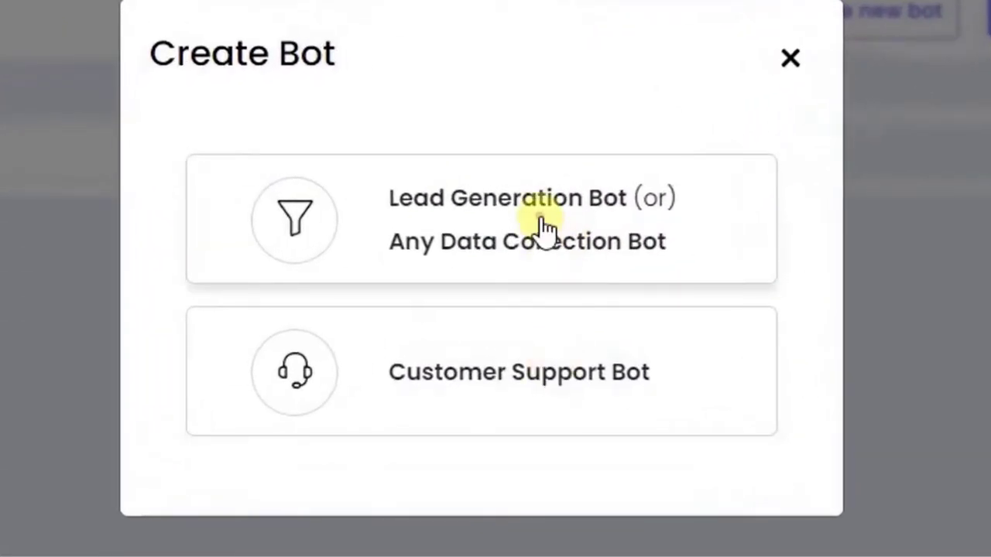
click(544, 225)
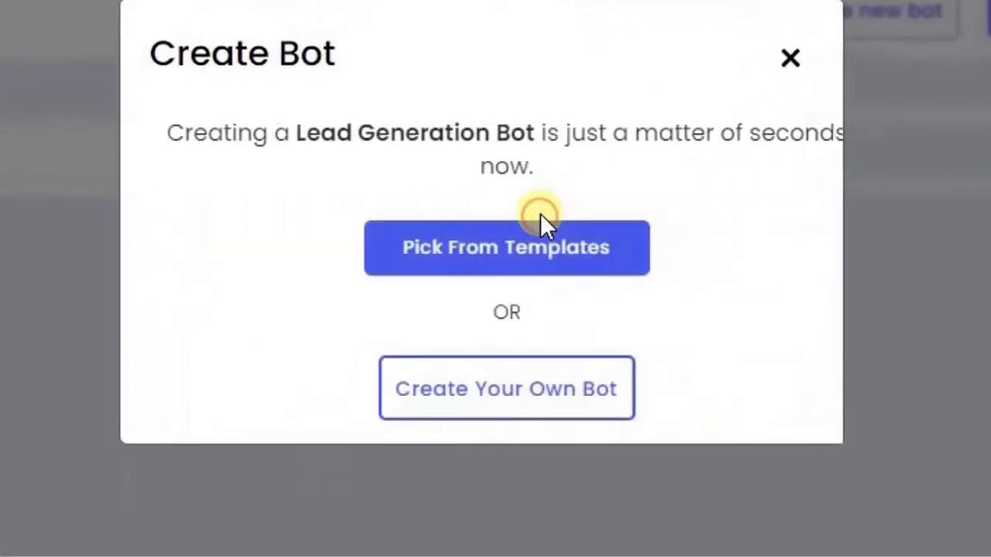
click(488, 394)
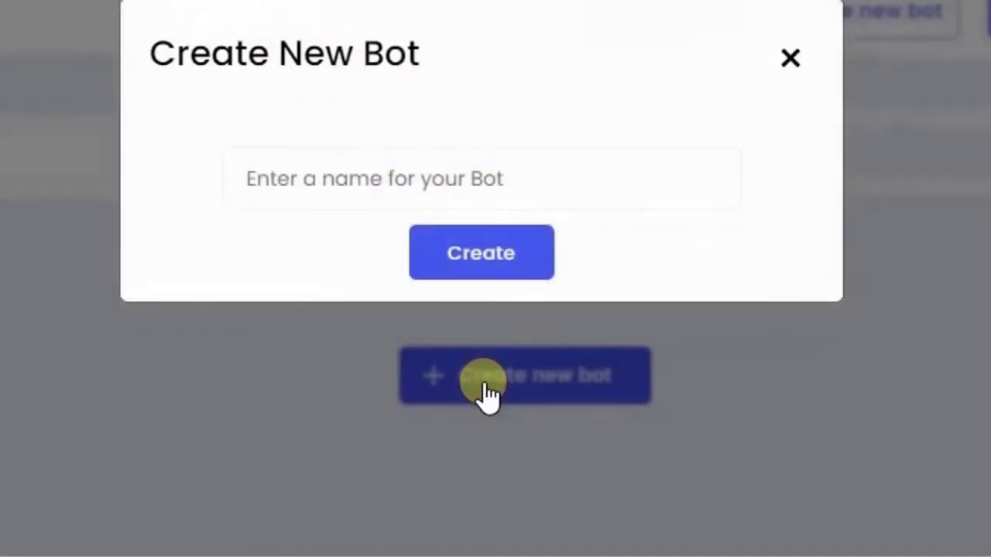
click(385, 163)
text(s)
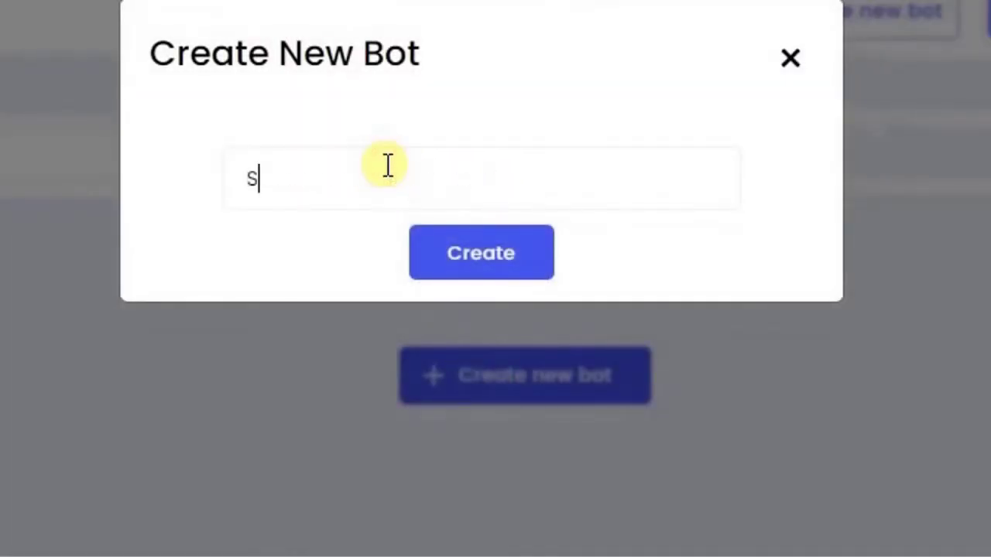
click(458, 250)
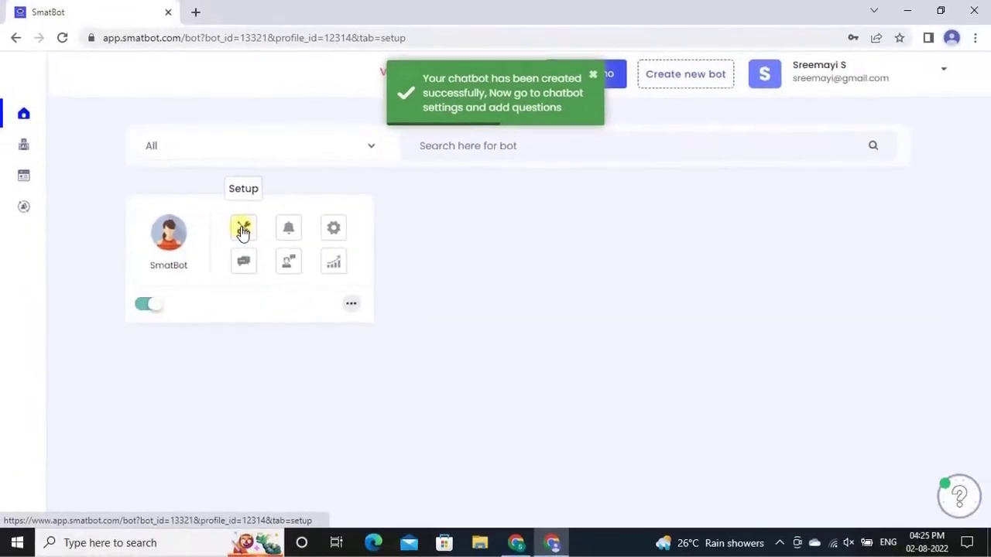
Set the bot's welcome text to 'Hello, Welcome to SmatBot' in Setup
click(242, 229)
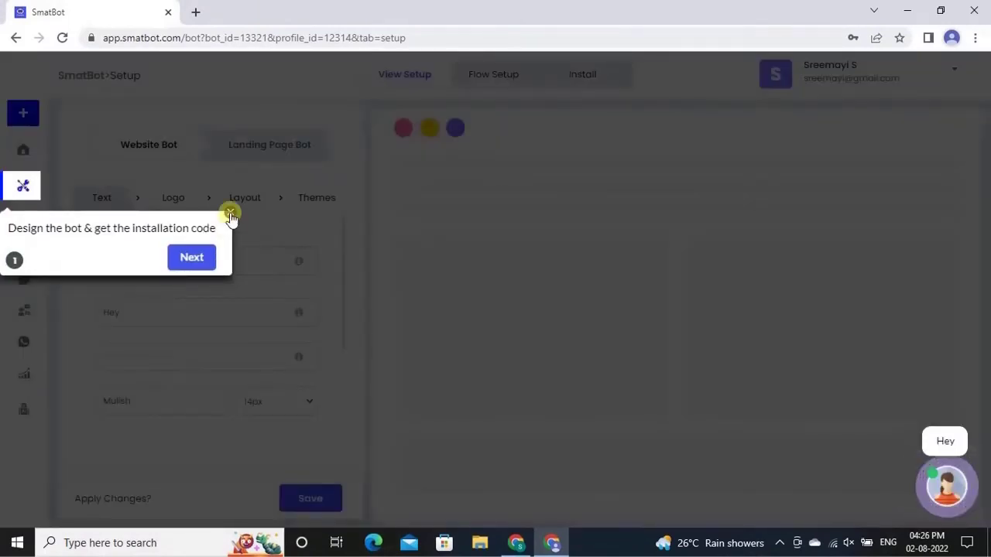
click(230, 213)
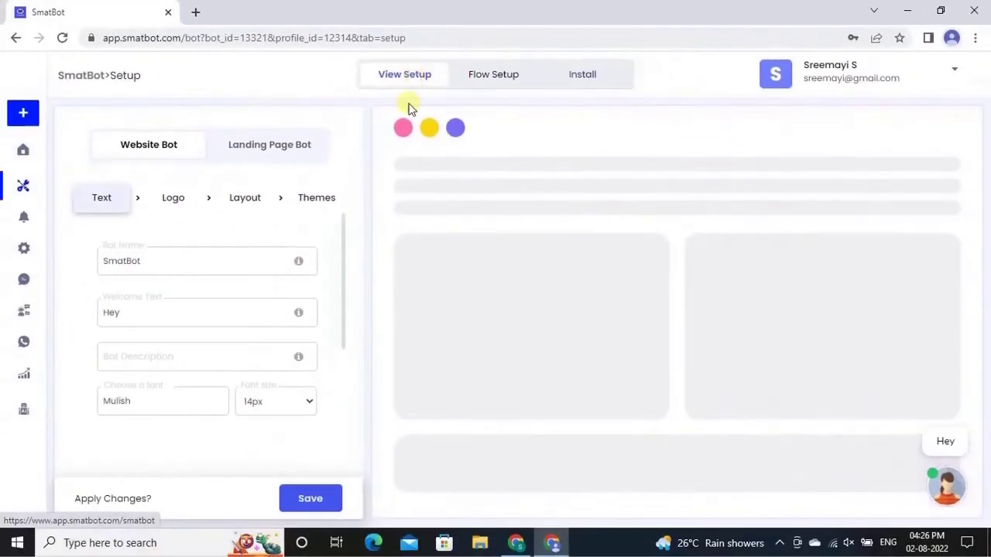
click(143, 260)
click(137, 313)
text(llo, Welcome to SmatBot)
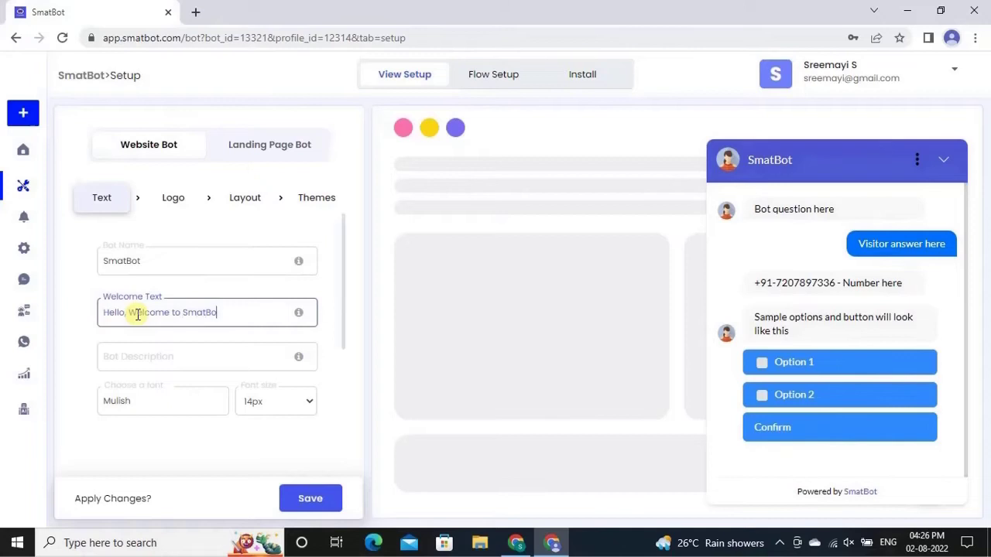
Change the bot's font to Open Sans
click(134, 402)
key(BackSpace)
key(BackSpace)
key(BackSpace)
key(BackSpace)
key(BackSpace)
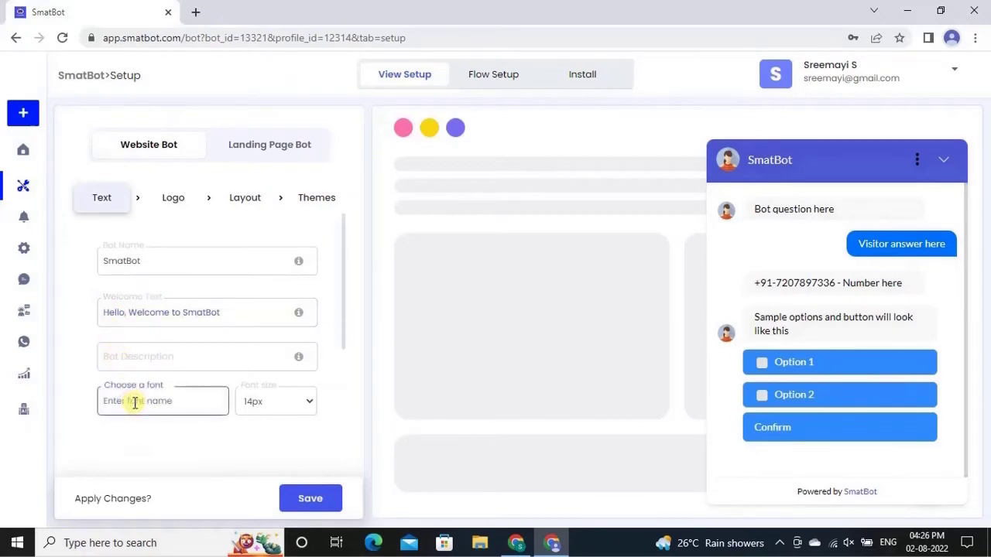
text(op)
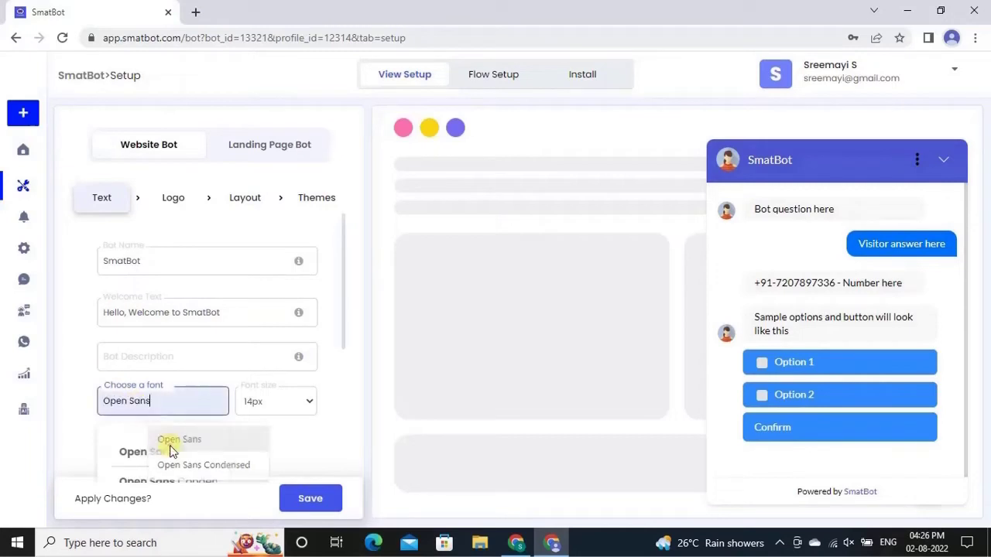
click(172, 440)
Choose the bearded-man avatar for the bot
click(173, 199)
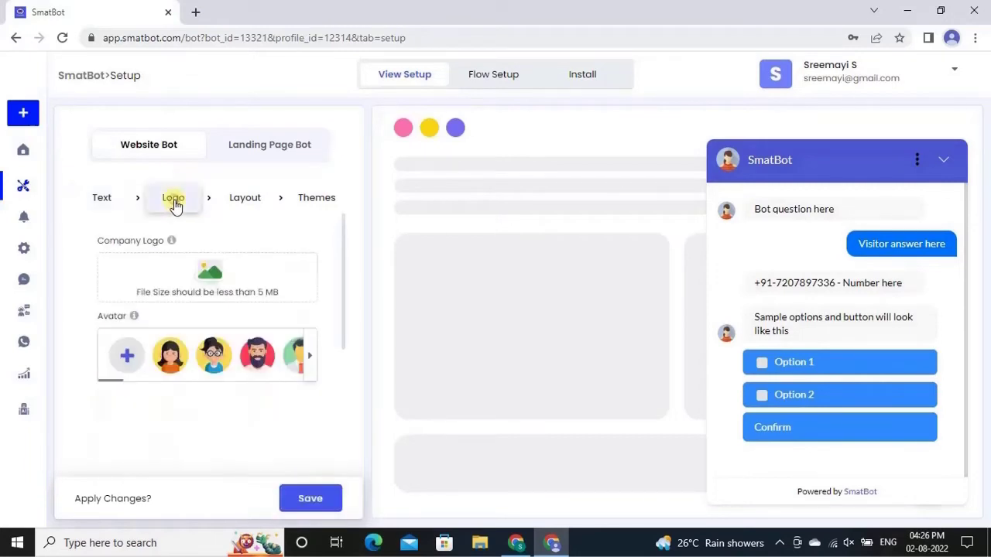
click(169, 359)
click(216, 359)
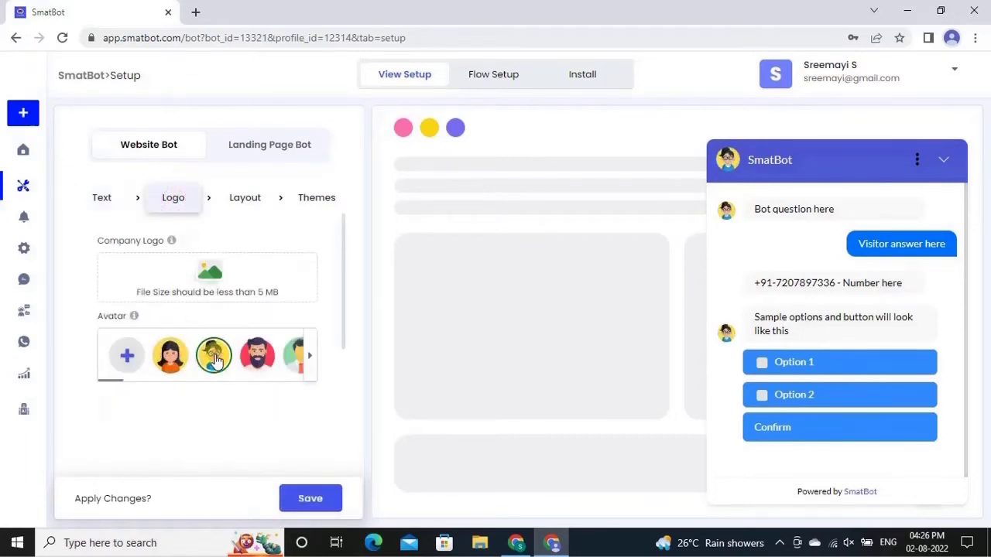
click(254, 360)
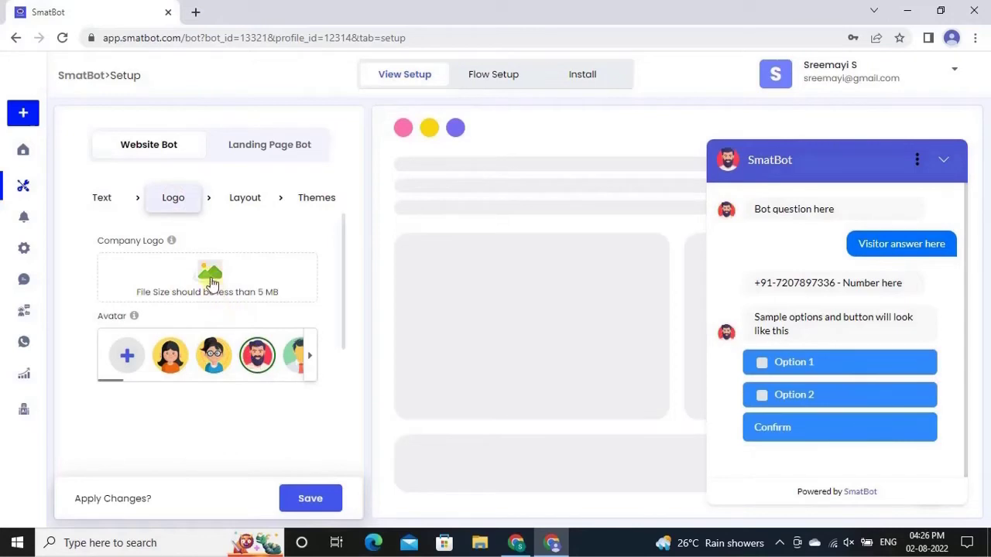
Place the bot at the bottom right of the page
click(247, 201)
click(130, 271)
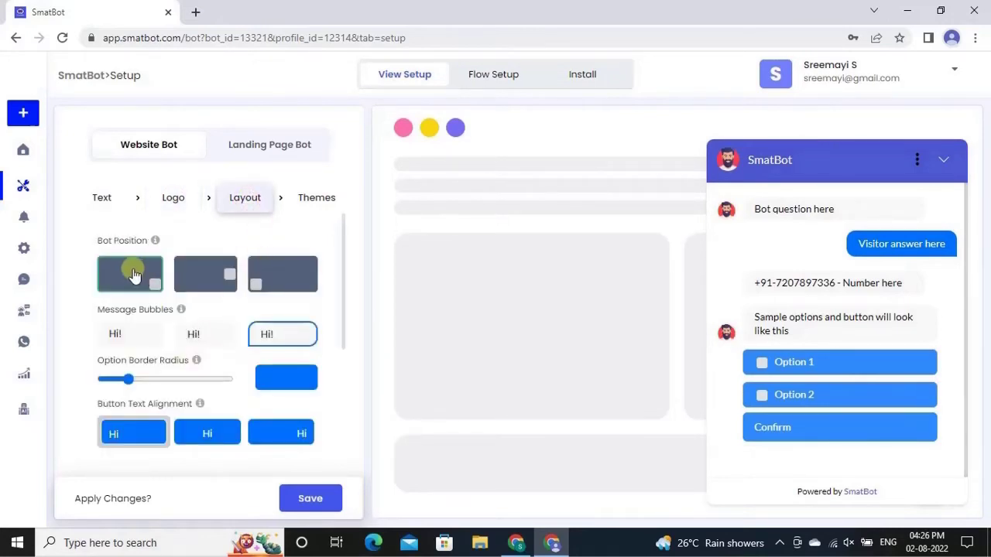
click(194, 275)
click(261, 272)
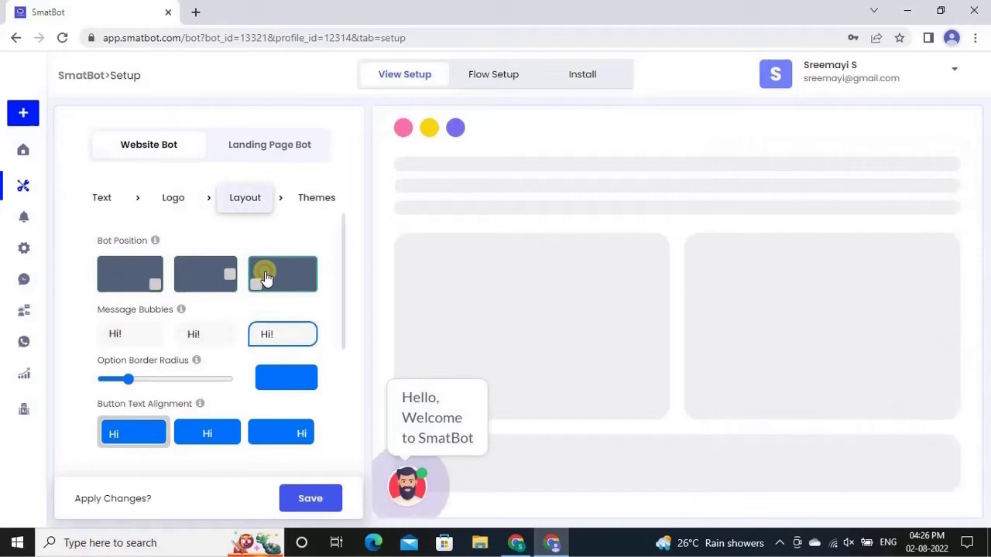
click(133, 275)
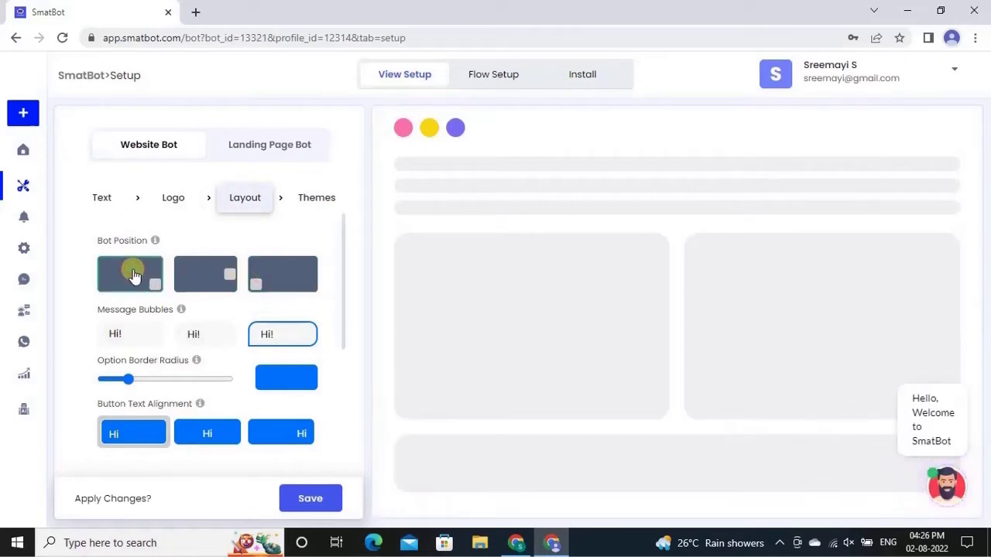
Use the third message bubble style and right-align the option button text
click(139, 334)
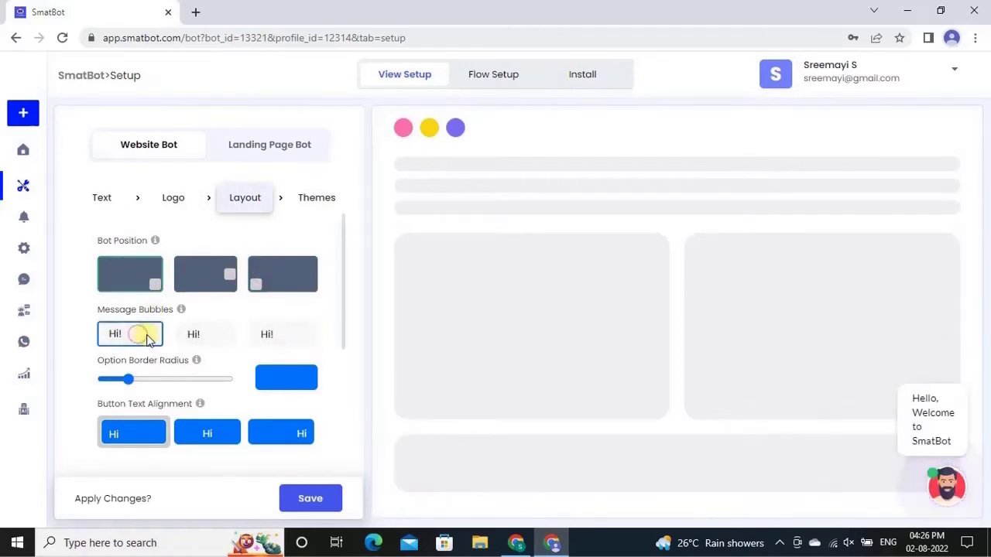
click(946, 485)
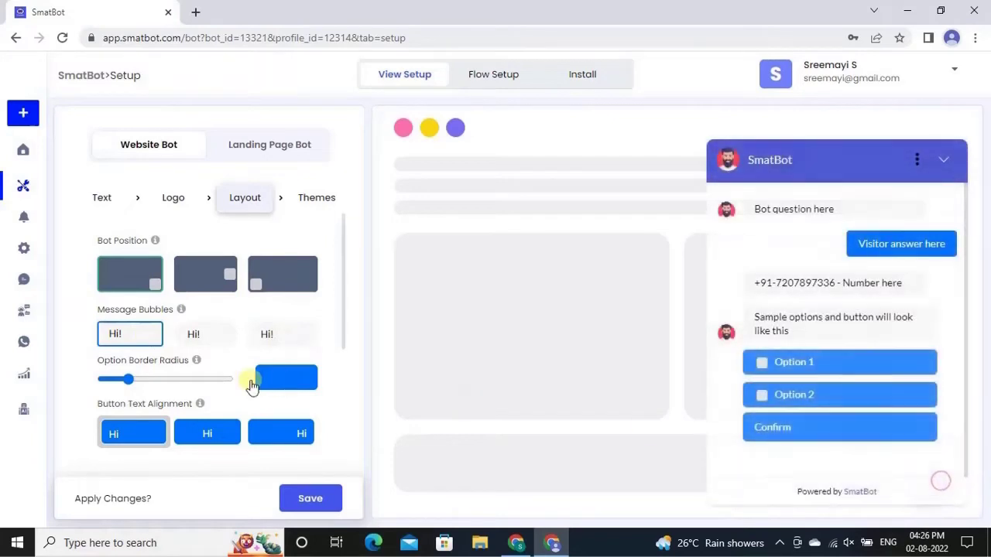
click(198, 339)
click(281, 335)
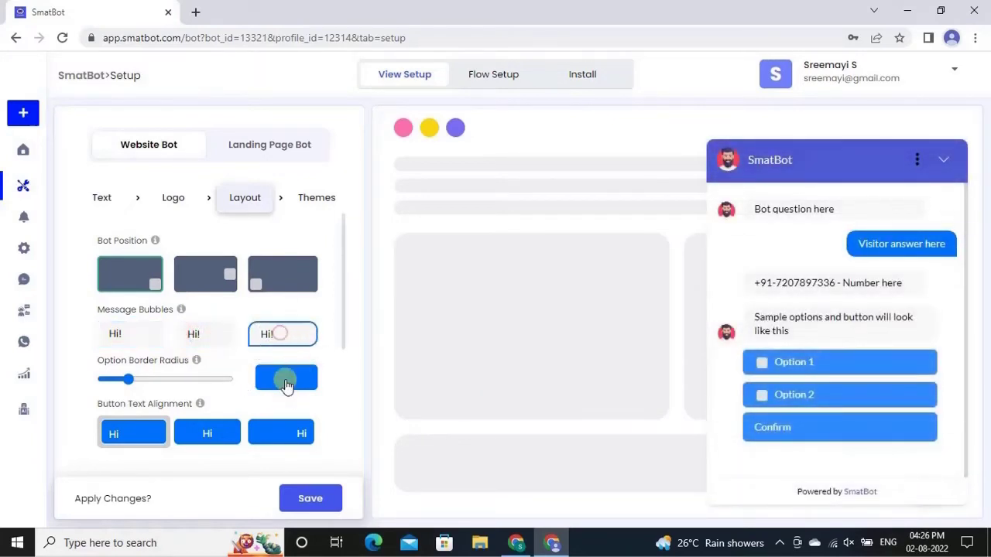
click(217, 434)
click(269, 435)
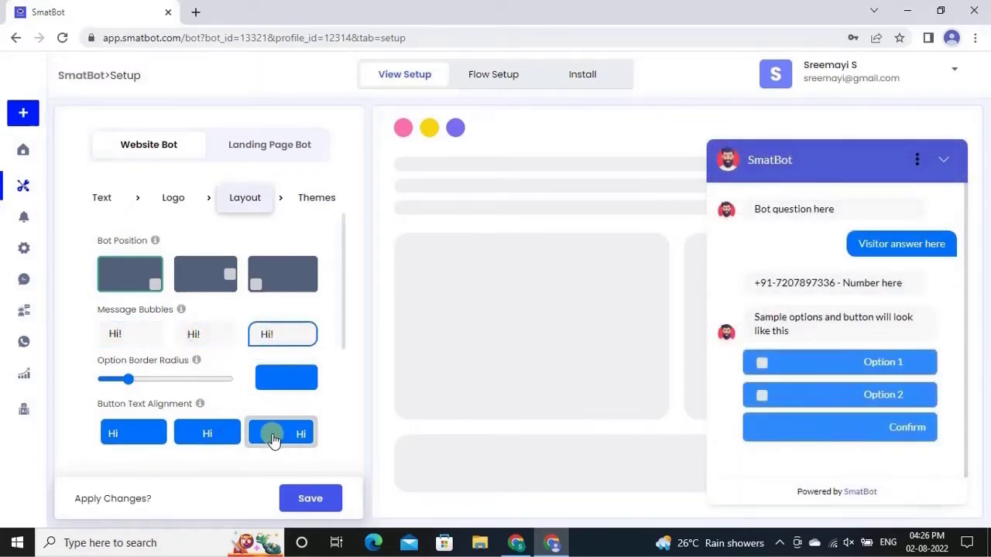
Give the chat header a blue gradient background
click(308, 200)
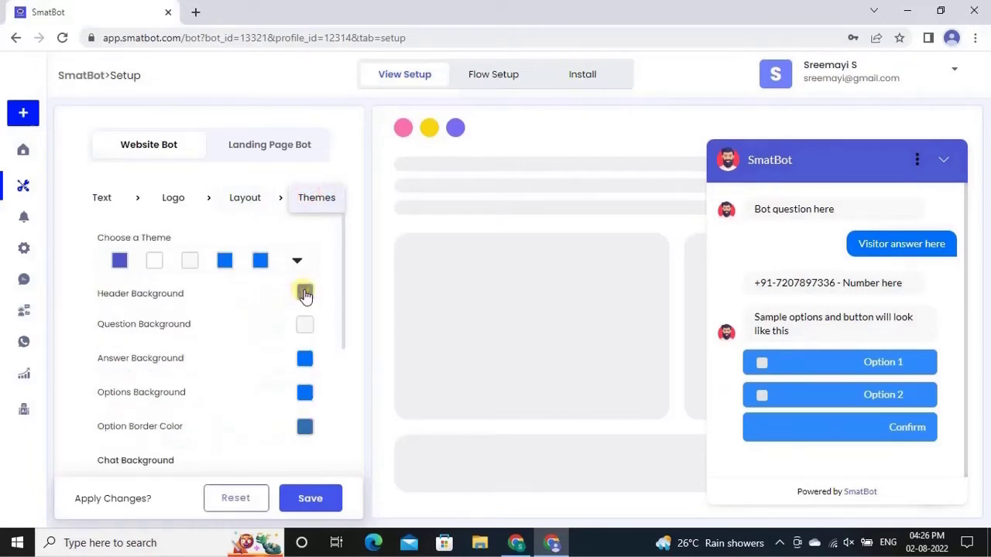
click(305, 293)
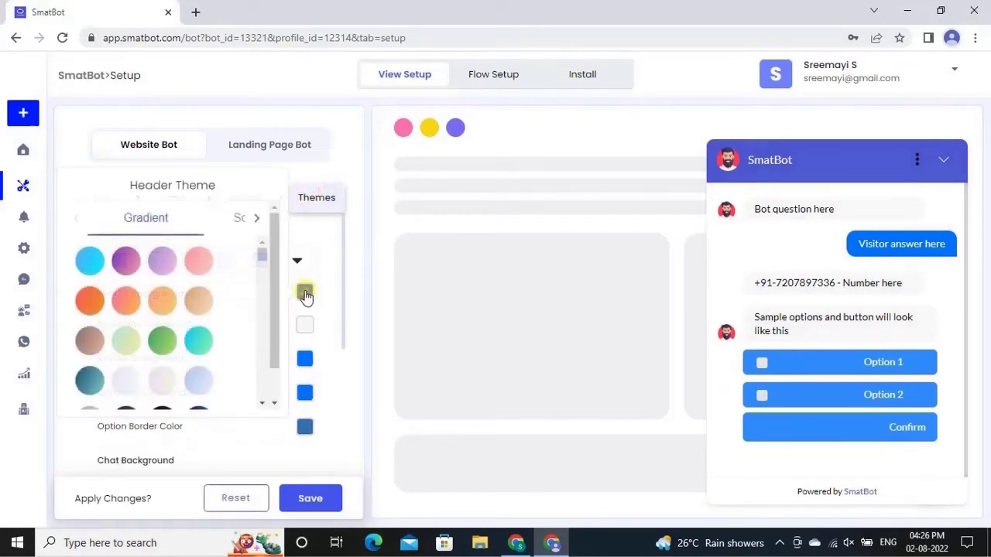
click(120, 269)
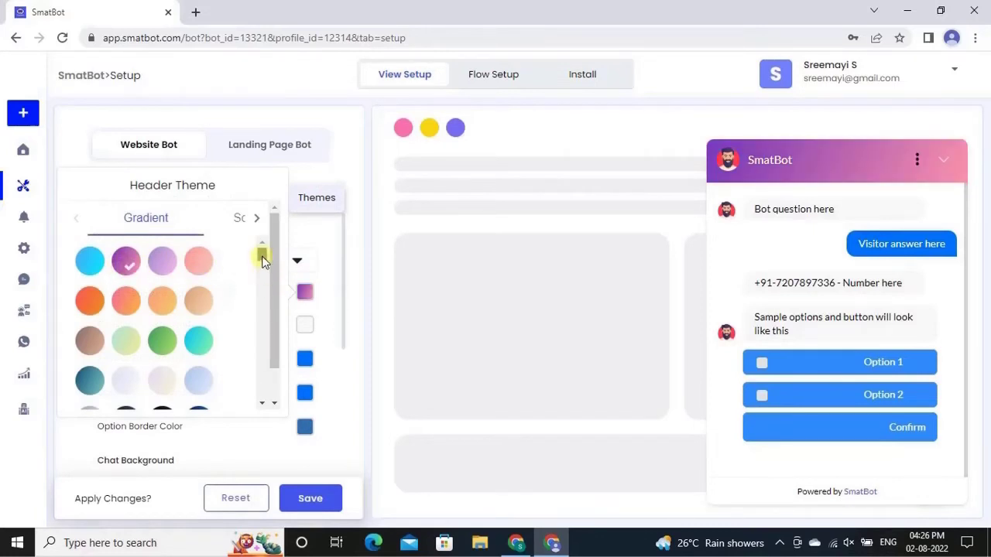
drag(260, 257, 261, 275)
click(199, 251)
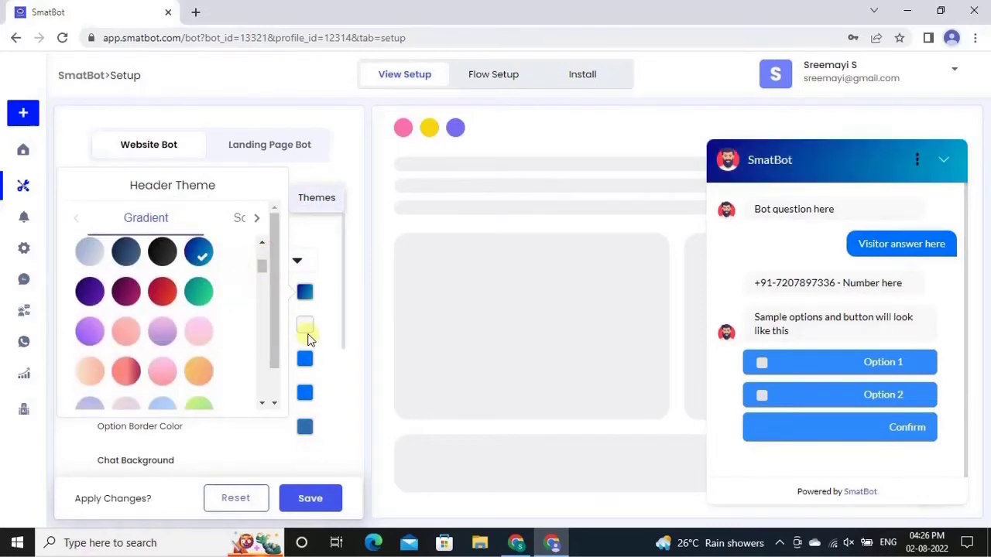
click(305, 326)
Make answer bubbles purple and option buttons indigo, then save the theme
click(304, 358)
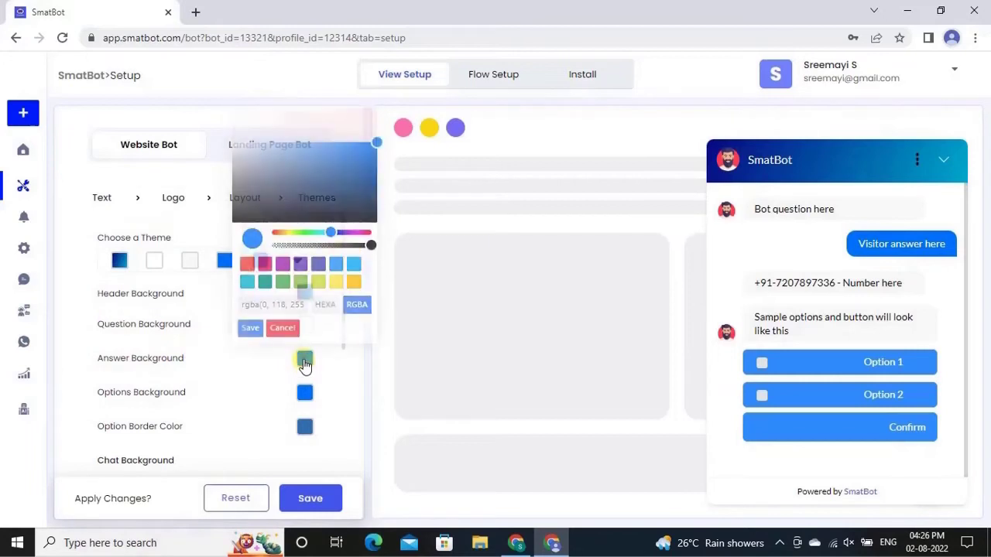
click(299, 265)
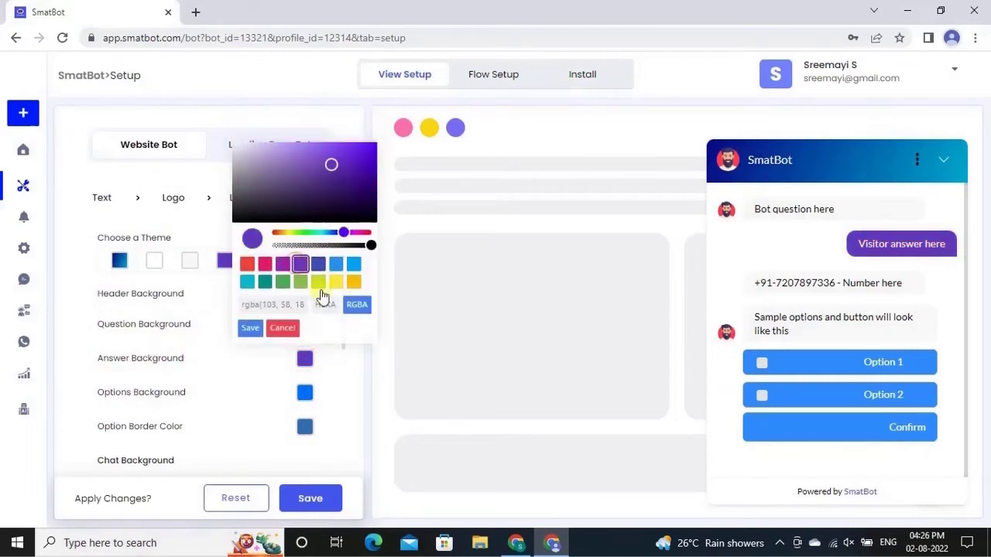
click(303, 391)
click(318, 299)
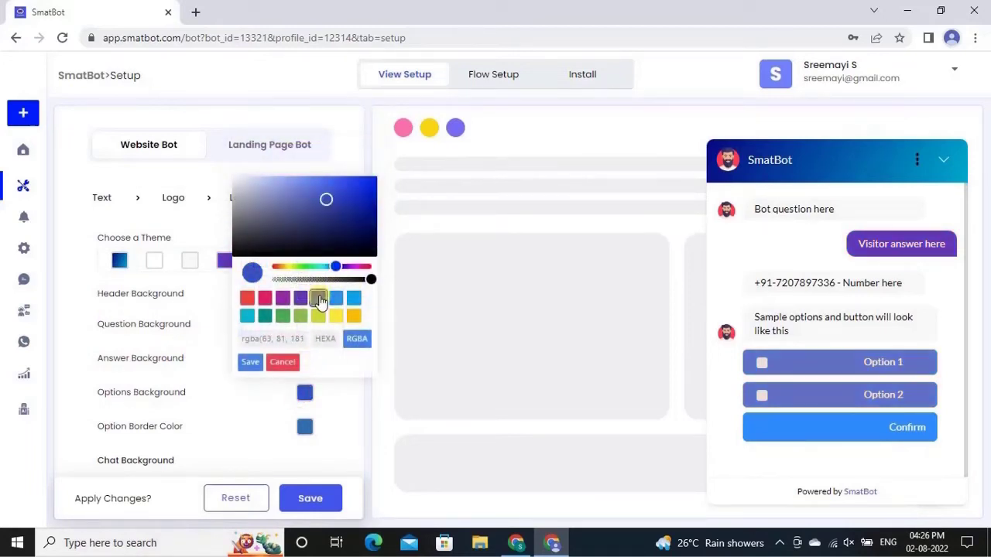
click(249, 362)
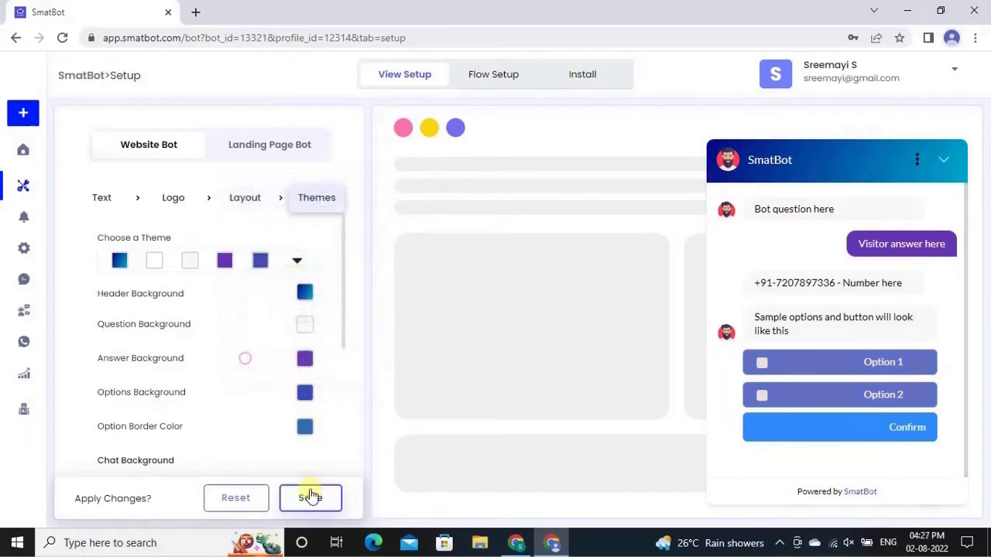
click(310, 499)
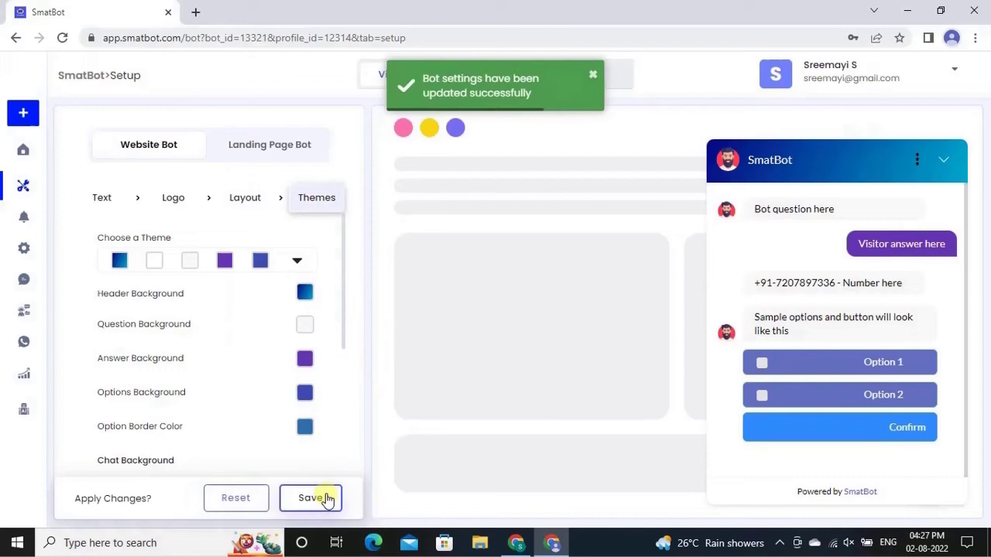
click(592, 75)
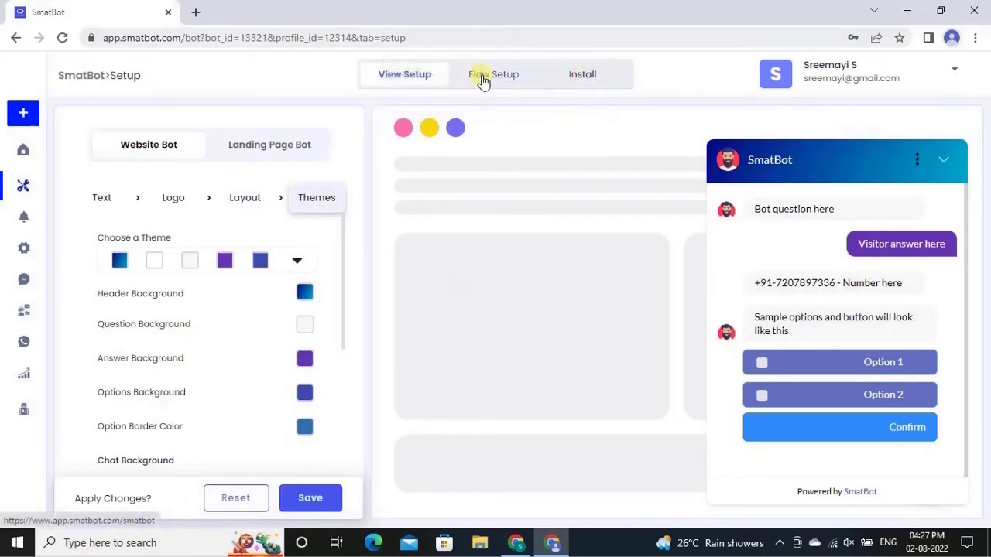
Change the flow's greeting to 'Hello, Welcome to SmatBot!' with SmatBot! bold
click(481, 80)
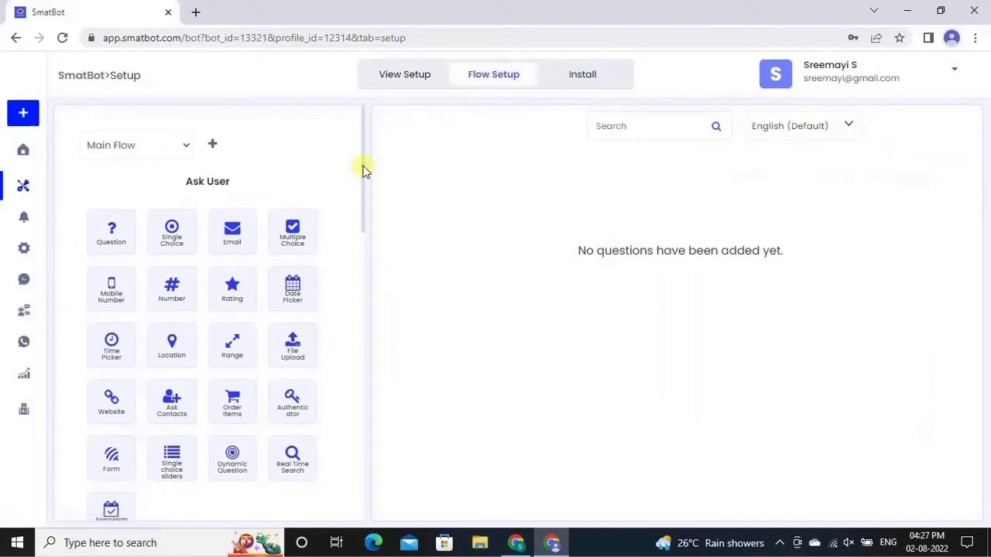
mouse_move(362, 164)
mouse_down()
mouse_move(363, 380)
mouse_move(368, 232)
mouse_up()
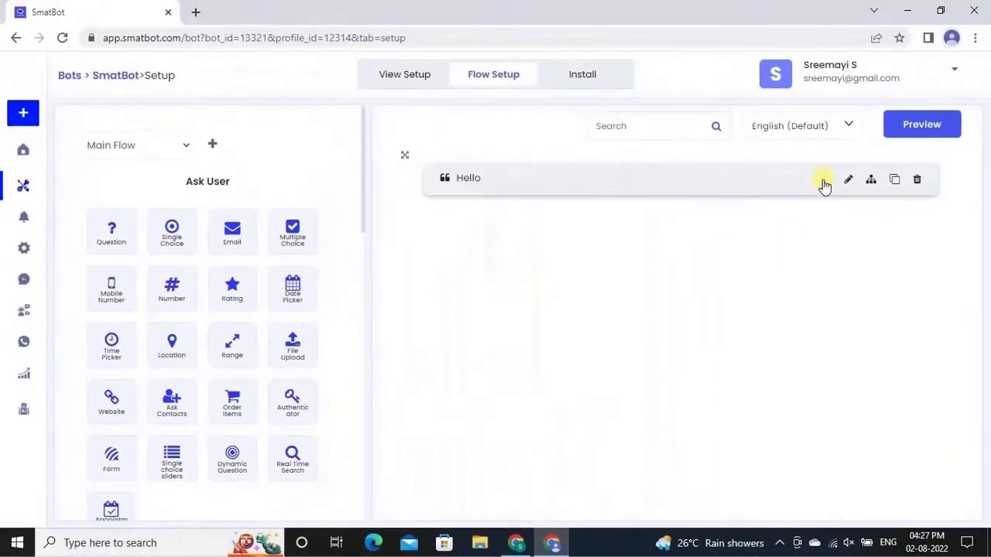
click(849, 183)
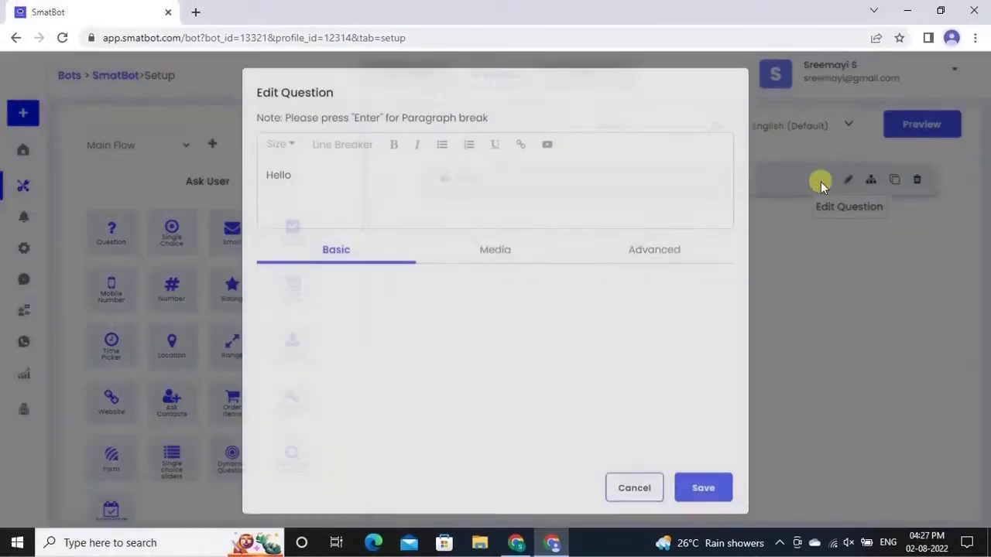
click(302, 180)
text(, Welcome to SmatBot)
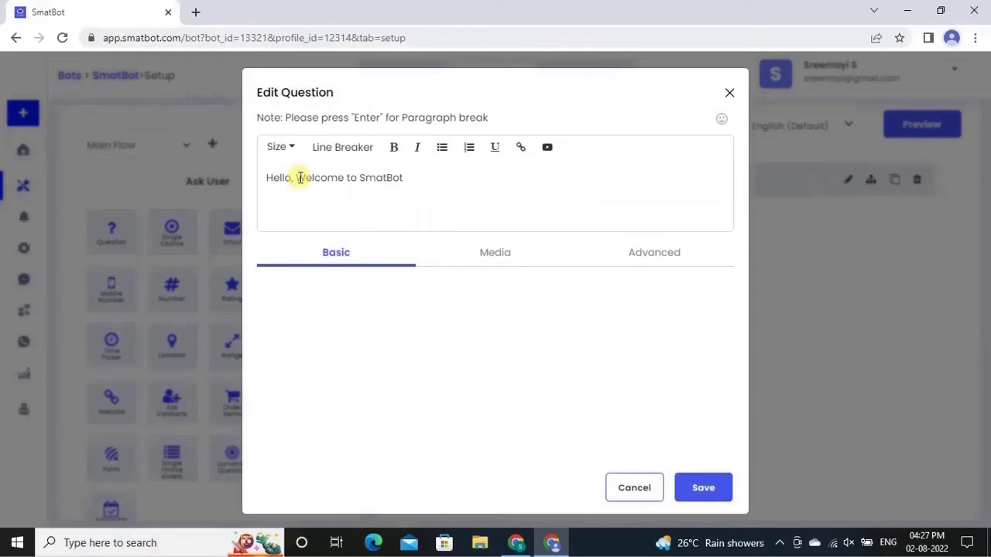
text(!)
drag(359, 177, 410, 177)
click(393, 147)
click(702, 486)
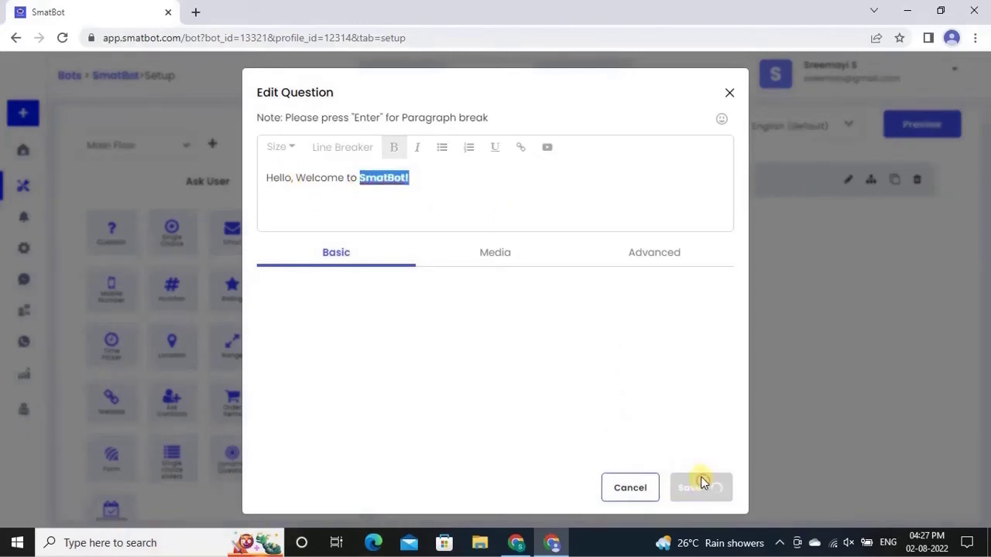
Add a question 'May I know your Name, please?' with Name in bold
scroll(120, 305, down, 1)
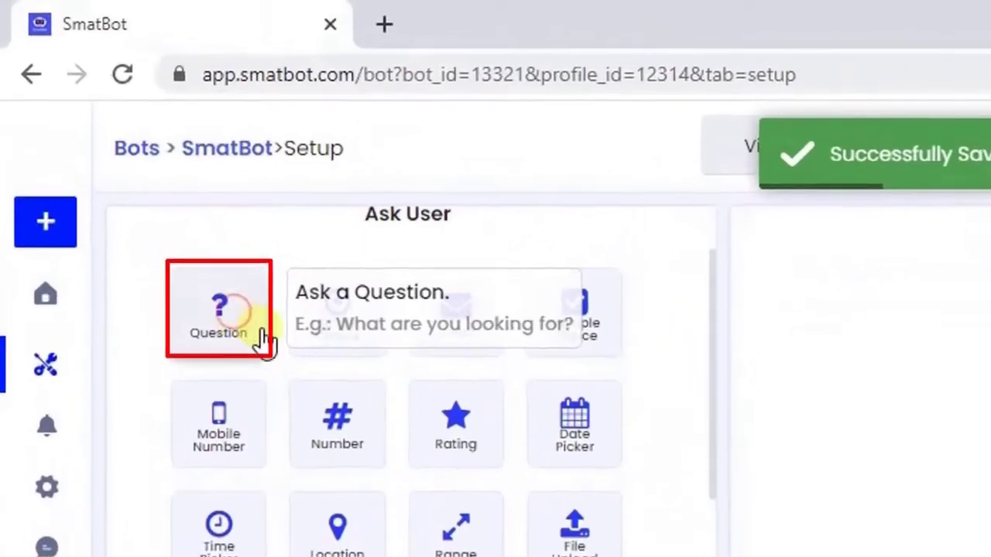
click(262, 331)
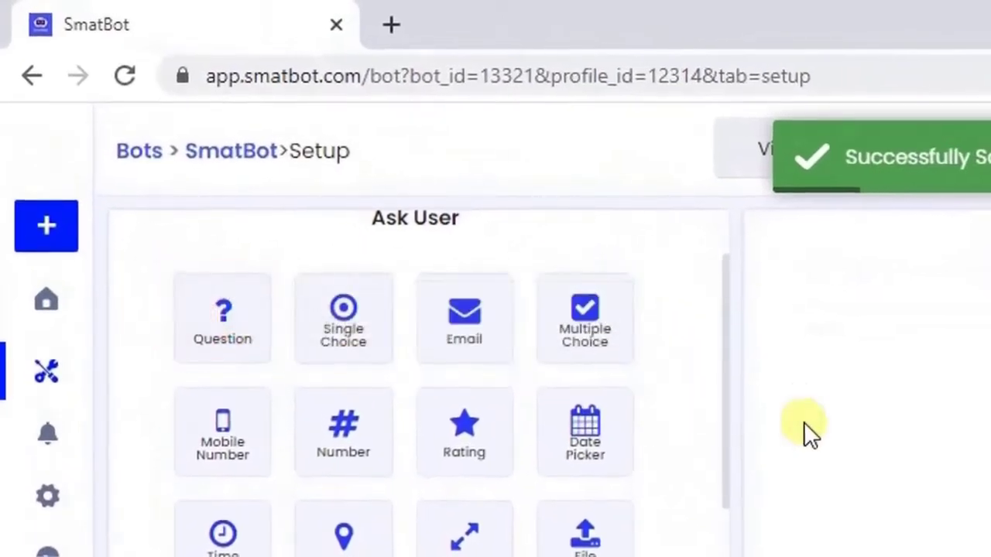
click(845, 222)
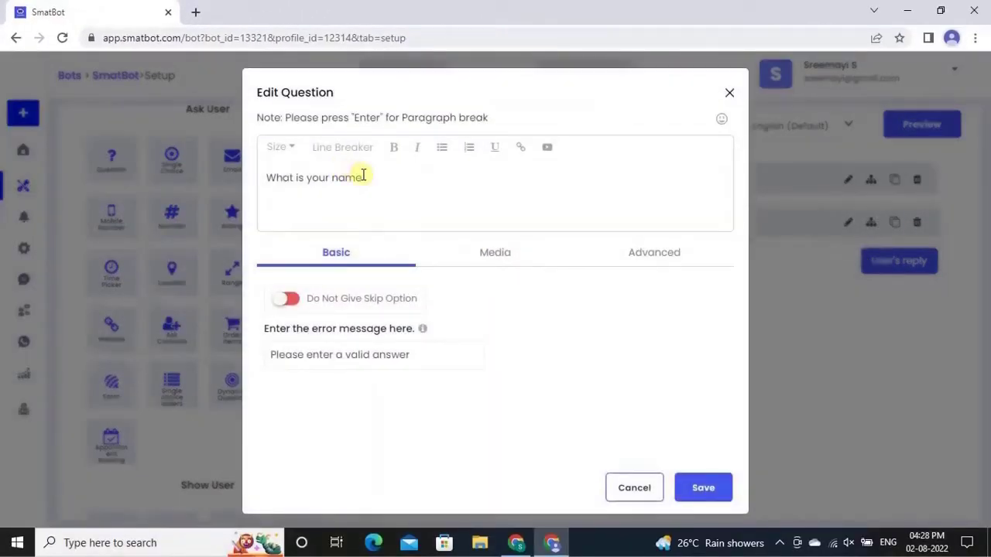
drag(361, 172, 102, 159)
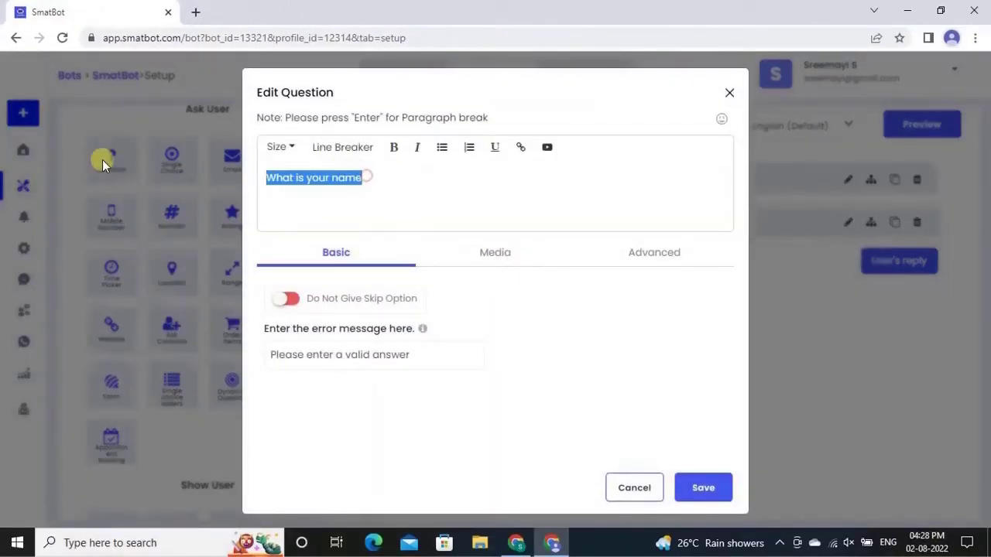
key(BackSpace)
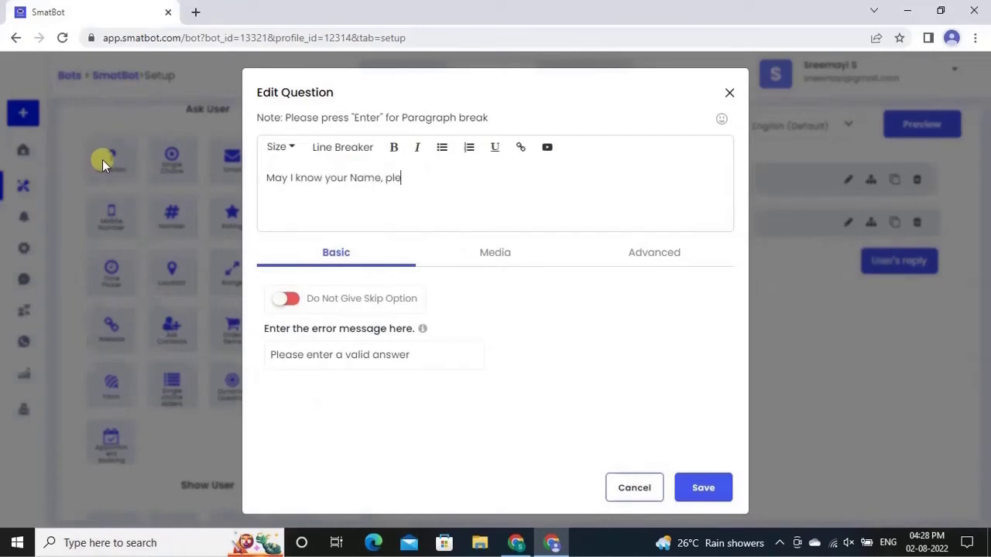
click(394, 147)
click(703, 487)
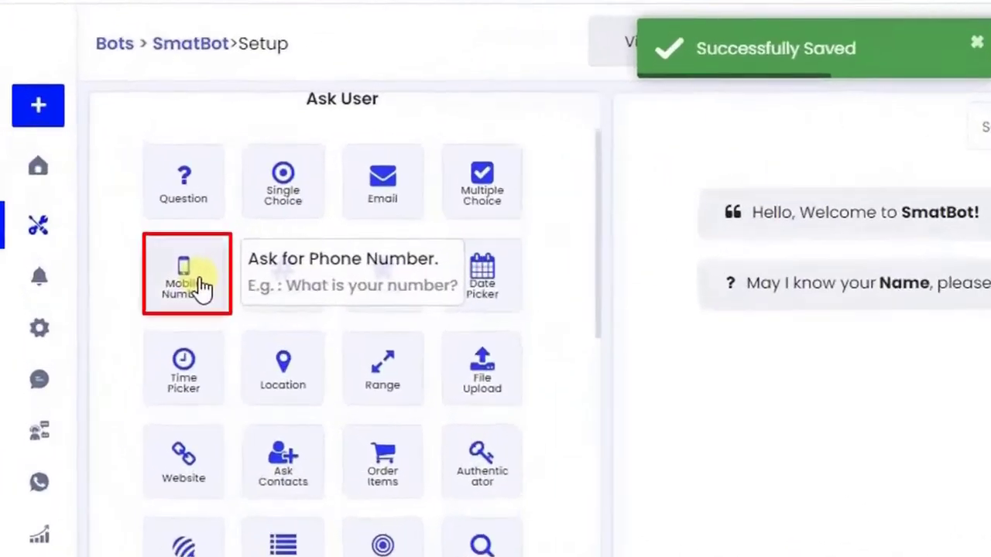
Add a mobile number question 'Please, Enter your Mobile Number?' with Mobile Number bold
click(118, 216)
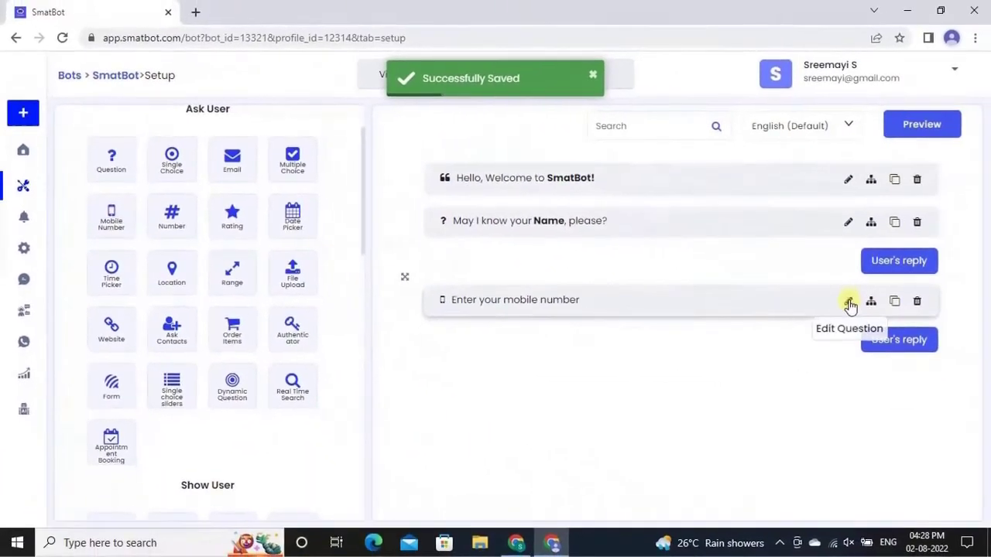
click(846, 301)
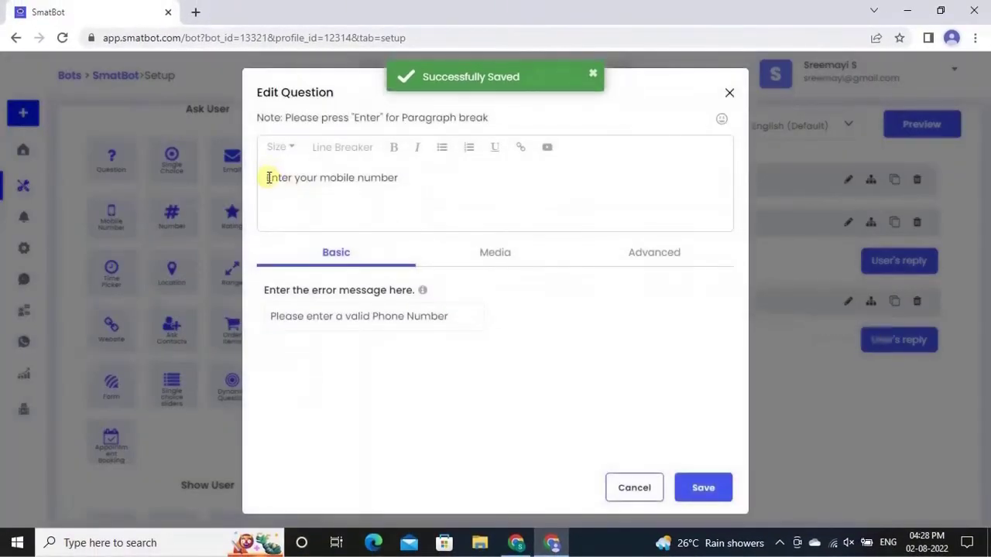
click(269, 178)
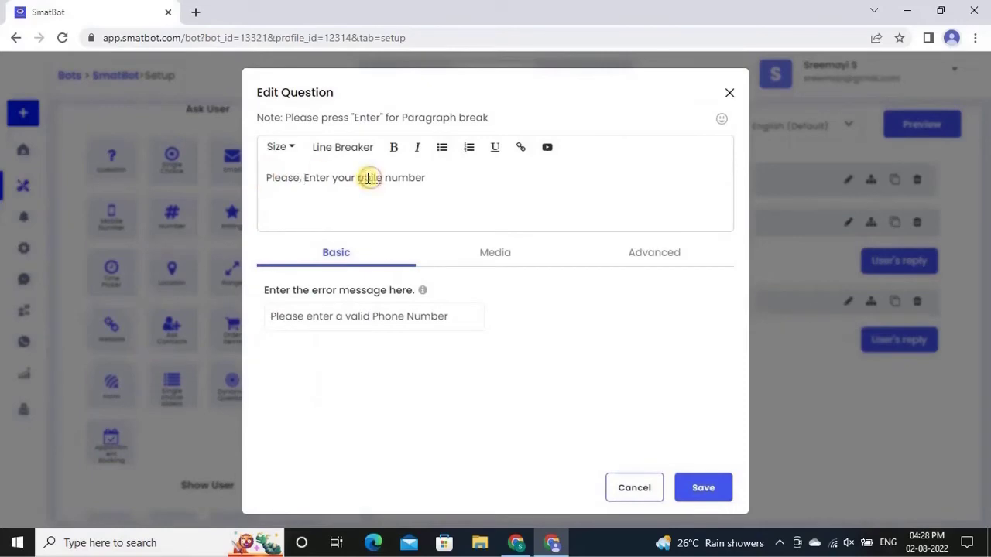
drag(441, 178, 358, 178)
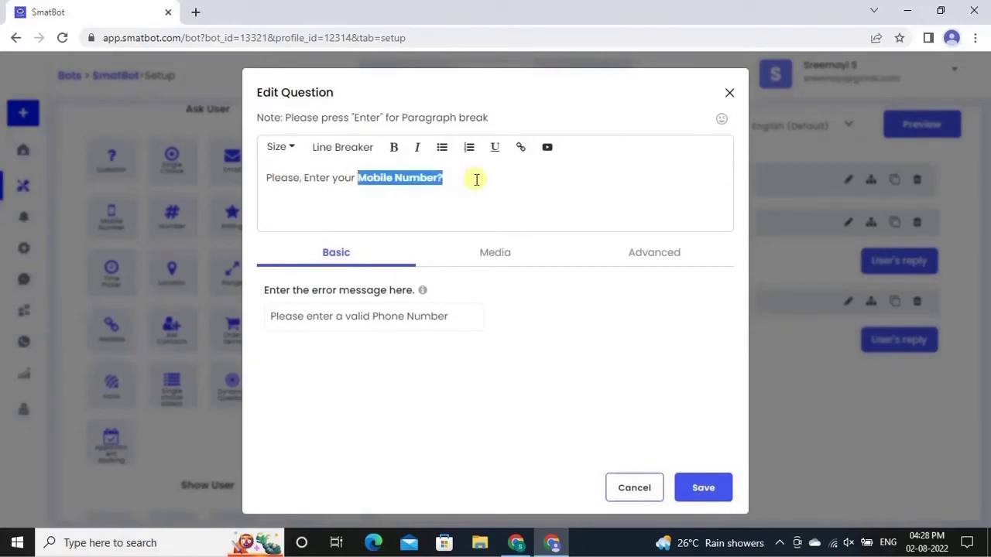
key(ctrl+b)
click(704, 491)
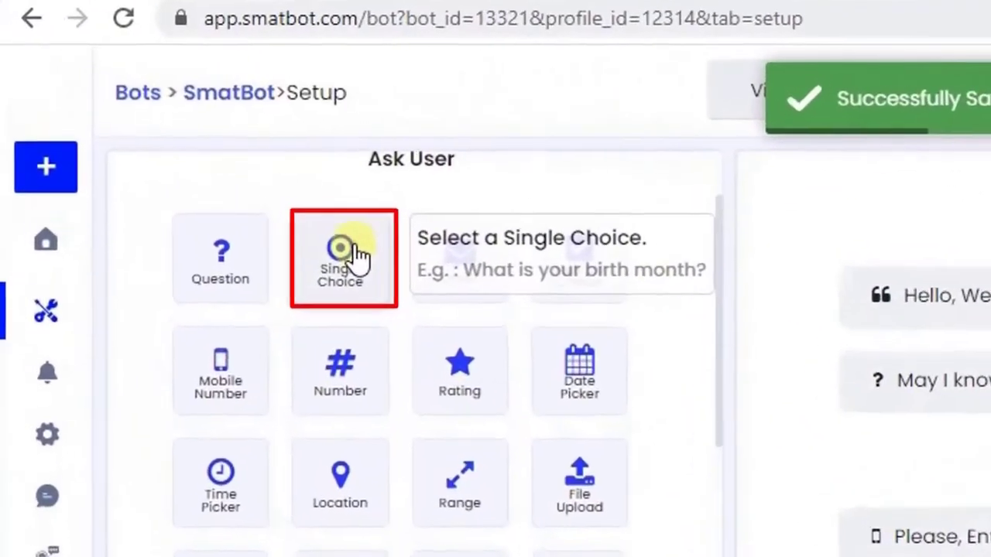
Add a choice question 'May I know the size of your Organization?' with Size bold
drag(172, 161, 407, 355)
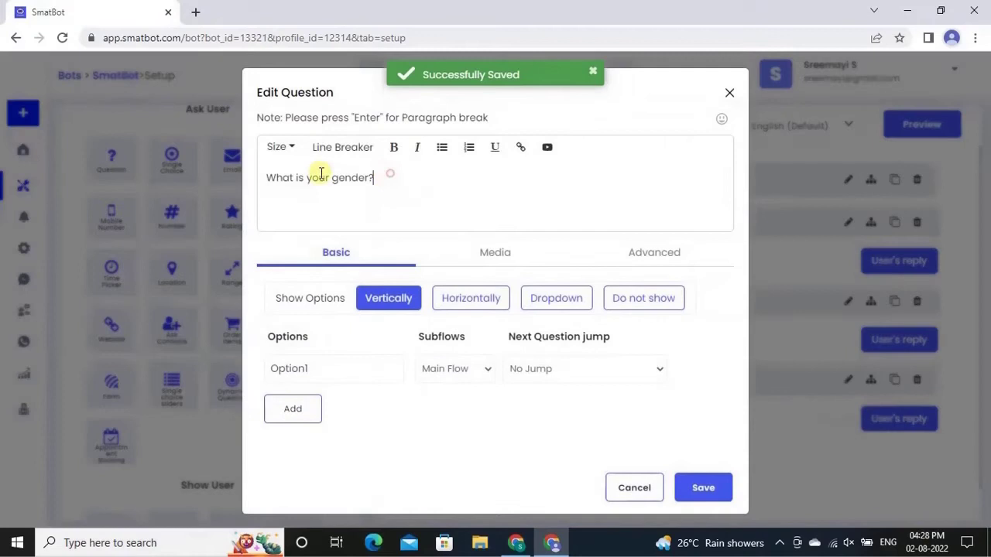
drag(384, 171, 242, 174)
key(BackSpace)
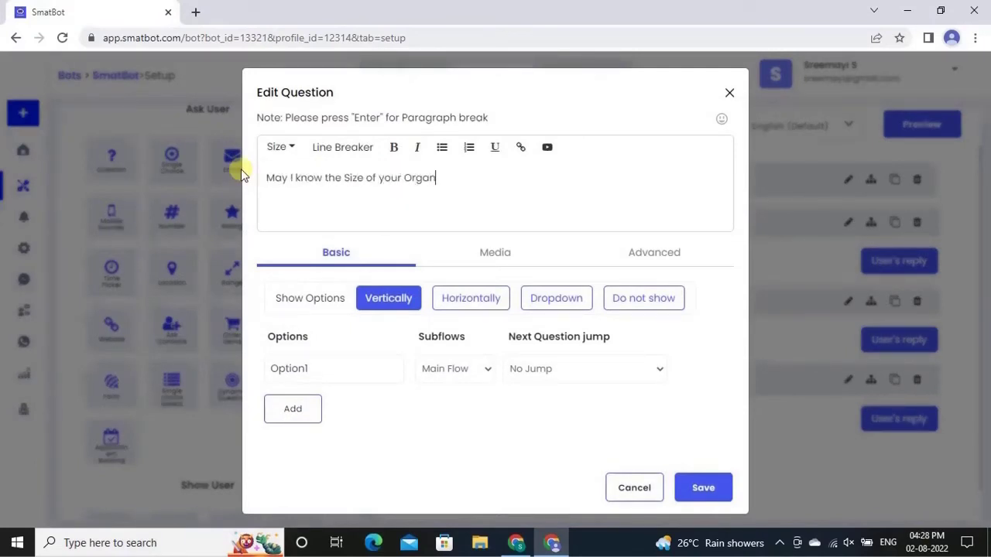
key(ctrl+b)
Give the question options 1-50, 50-100, 100-500 and 500+, and save it
click(307, 369)
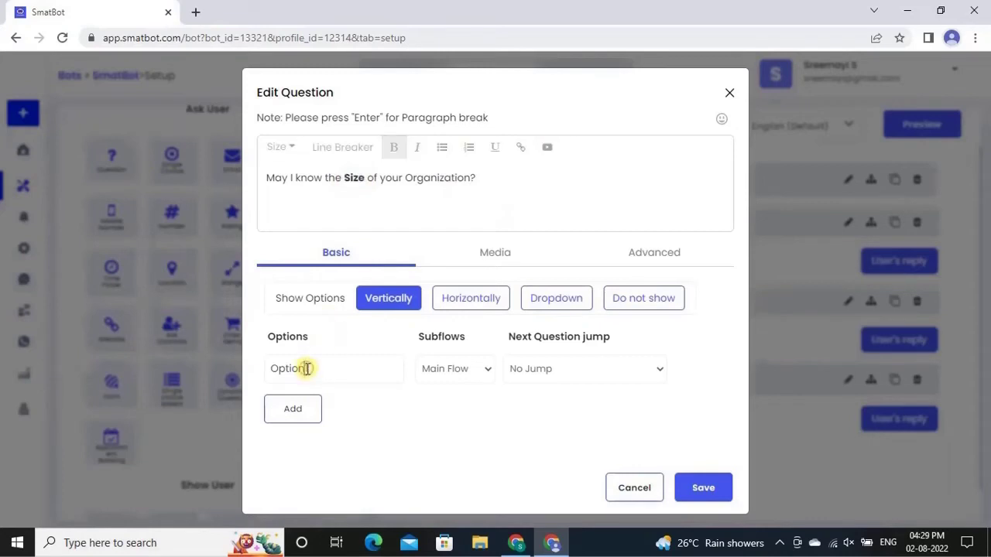
double_click(313, 371)
text(-50)
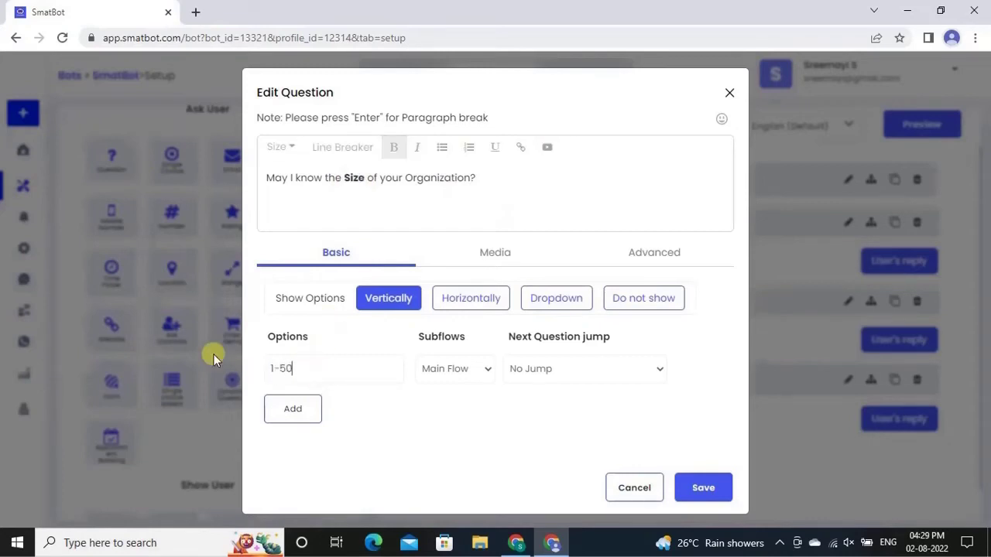
click(292, 408)
double_click(280, 405)
text(50-100)
click(295, 435)
text(100-500)
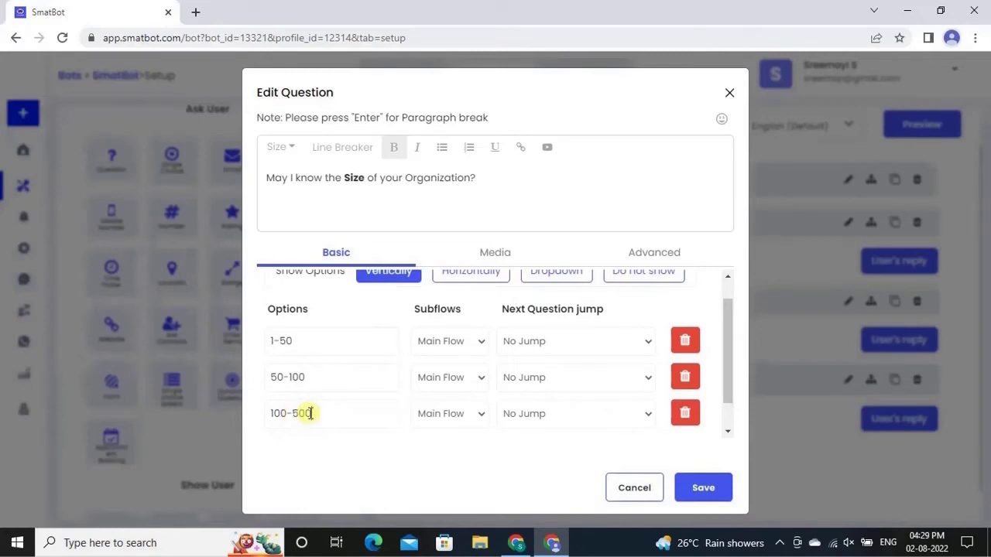
click(299, 434)
text(500+)
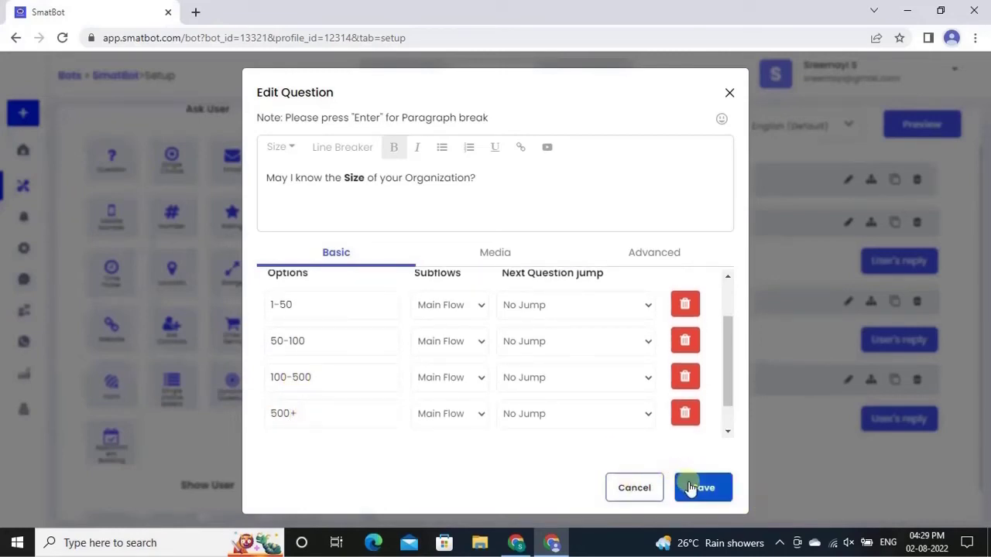
click(690, 485)
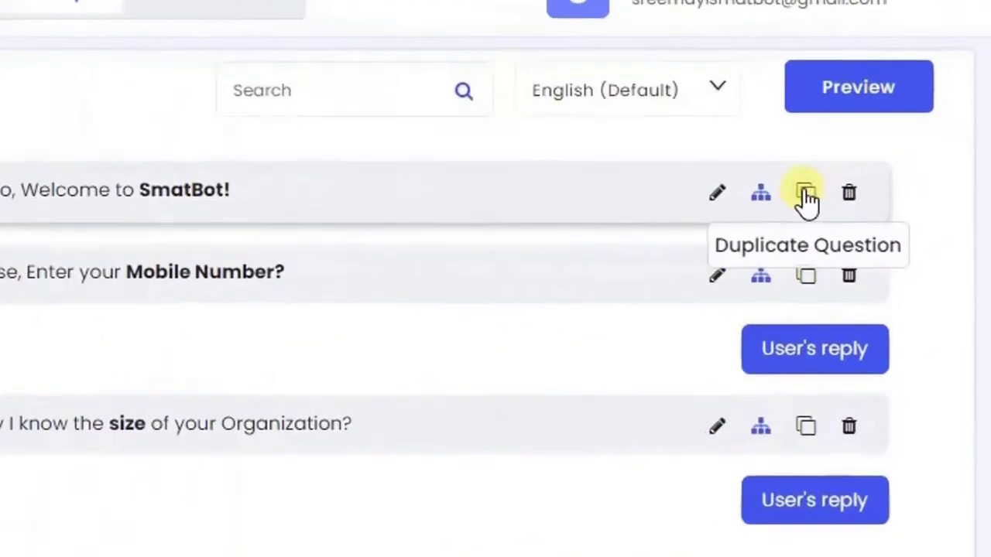
Duplicate the welcome message and reword it as 'Thanks… Our Team will Contact you soon', Team bold
click(893, 178)
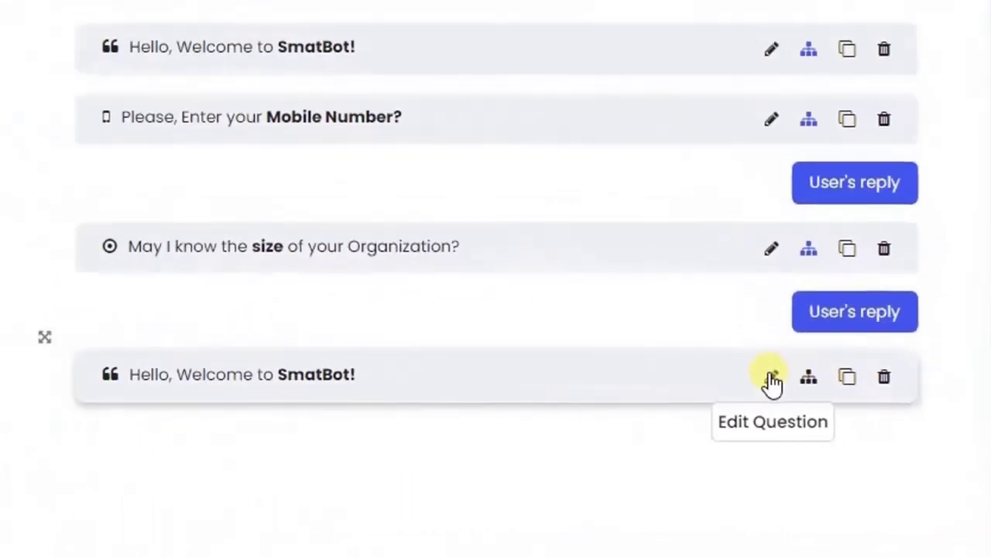
click(849, 383)
drag(418, 171, 268, 172)
key(BackSpace)
text(Thanks for your valuable information. Our Team will Contact you soon.)
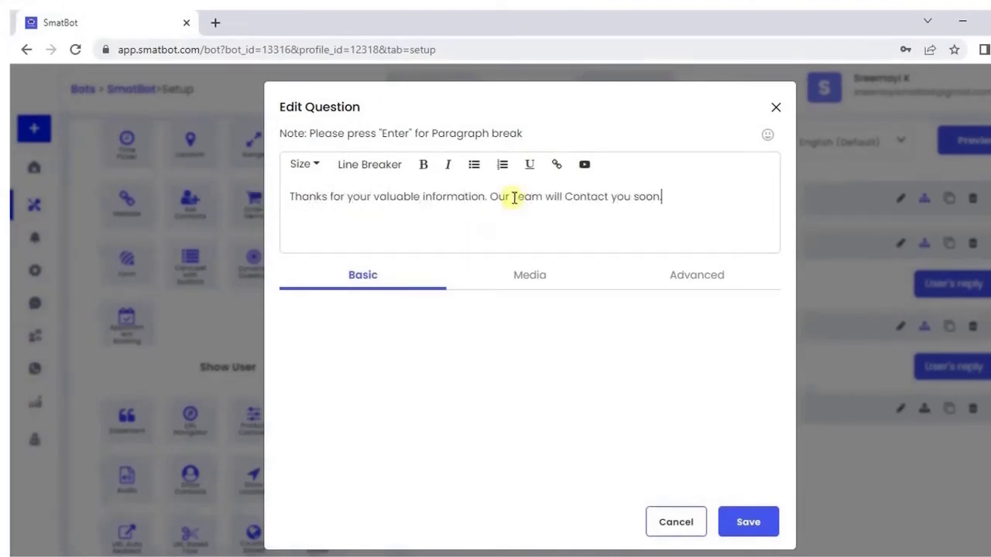
double_click(514, 196)
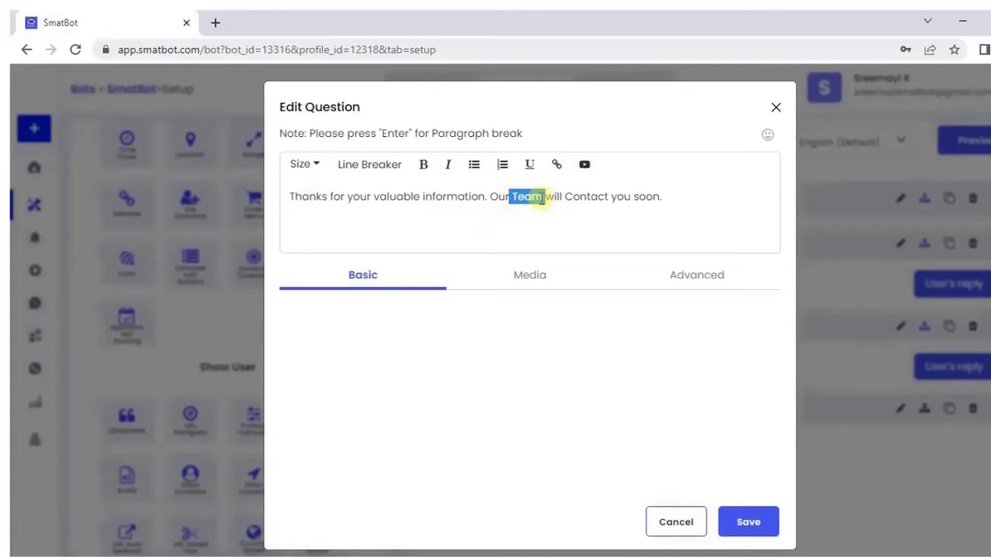
key(ctrl+b)
click(749, 520)
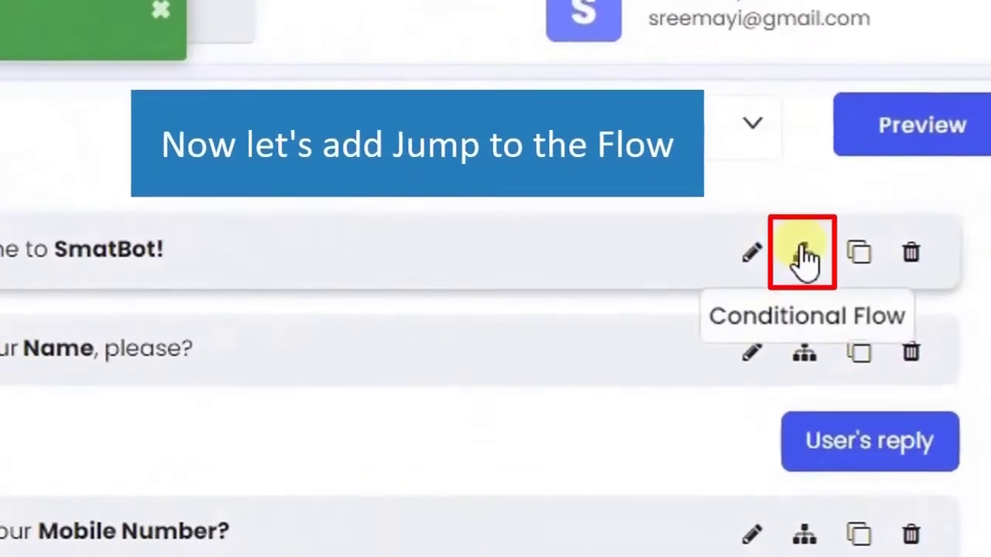
Make the welcome message jump to the Name question
click(805, 257)
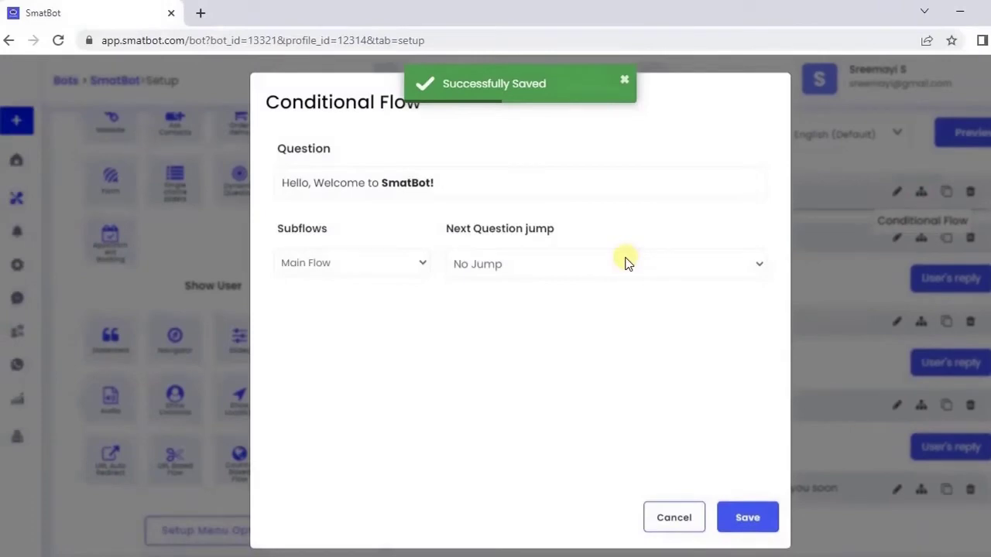
click(625, 259)
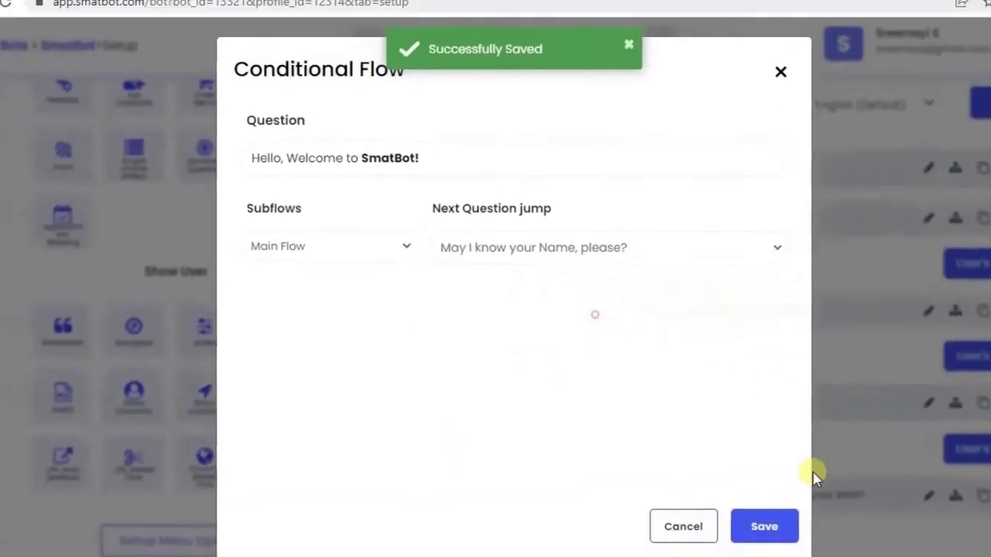
click(766, 529)
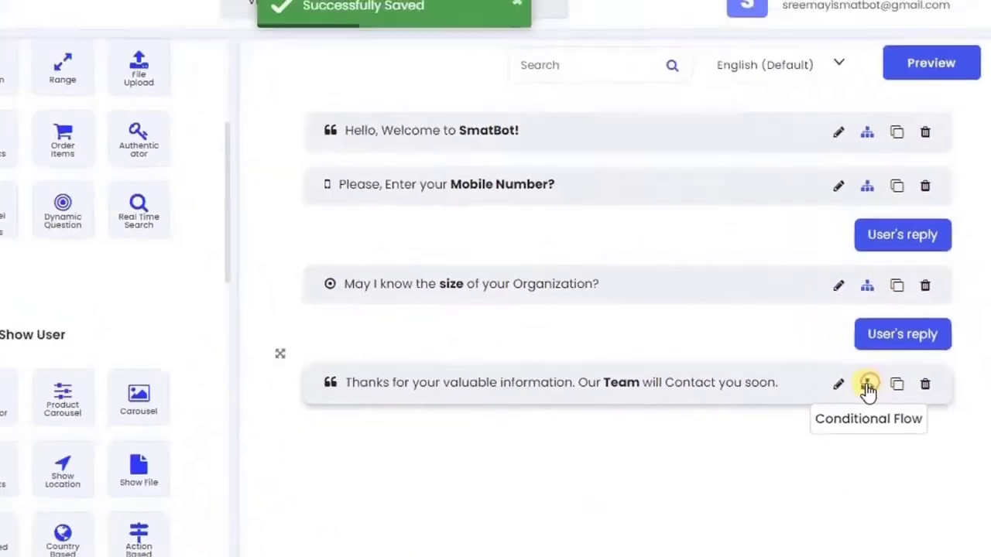
Set the thank-you message to end the conversation
click(871, 377)
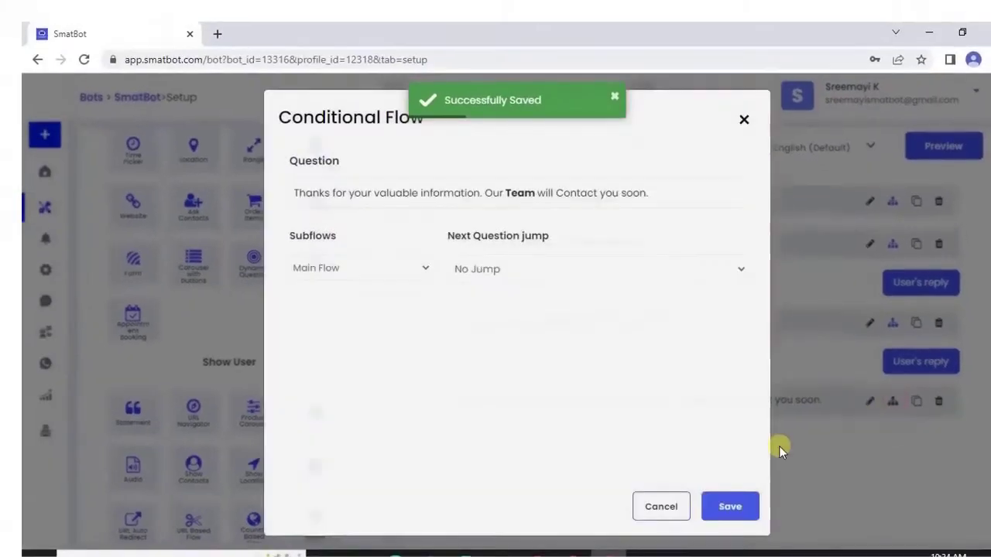
click(610, 270)
click(471, 281)
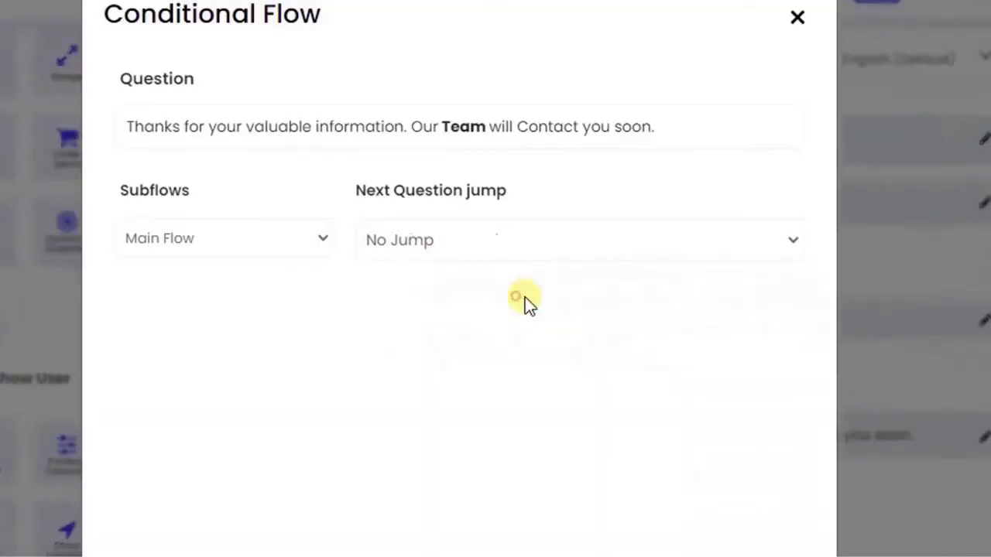
click(730, 513)
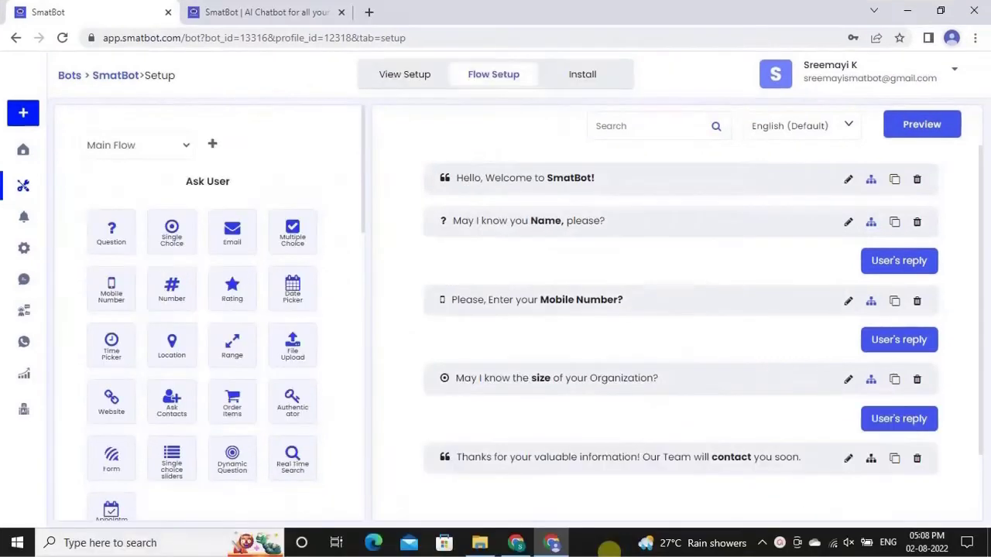
Preview the bot with a test name, phone number and organization size 50-100
click(941, 146)
text(Sir)
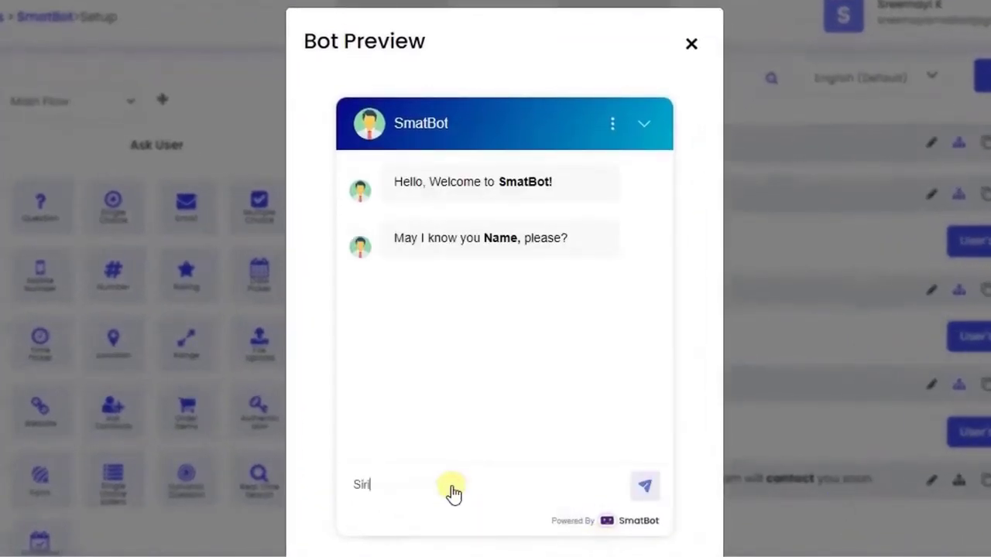
key(Return)
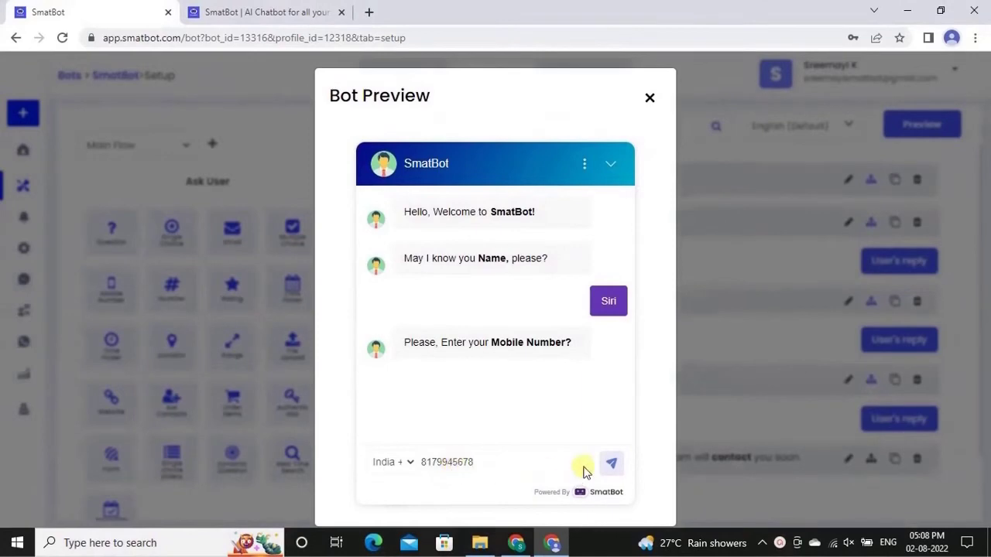
click(609, 464)
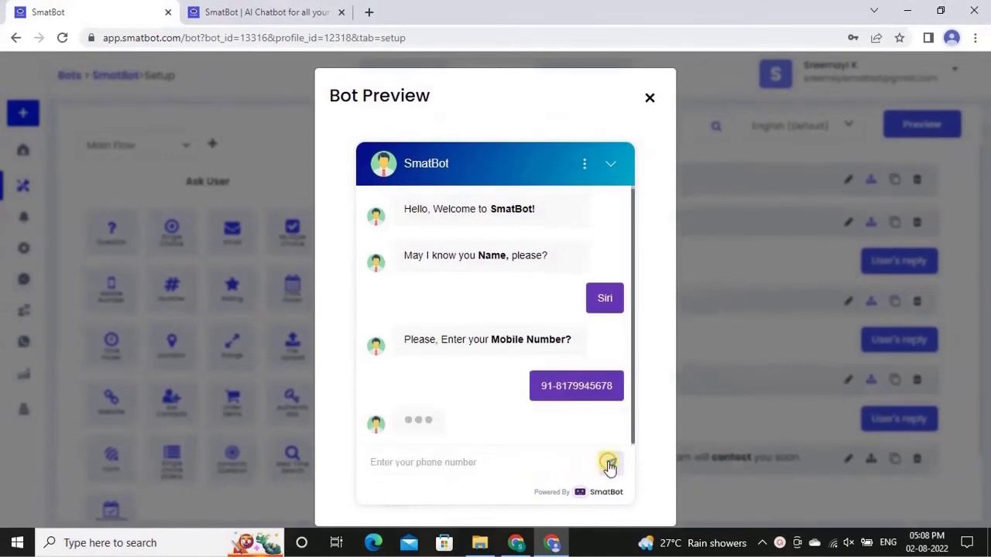
click(462, 380)
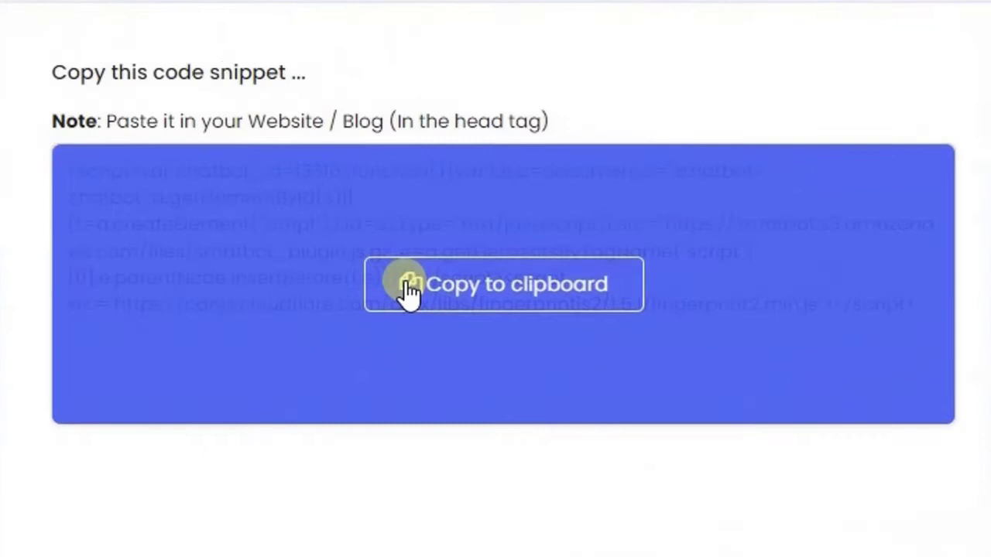
Copy the SmatBot embed code snippet from the Install tab
click(399, 291)
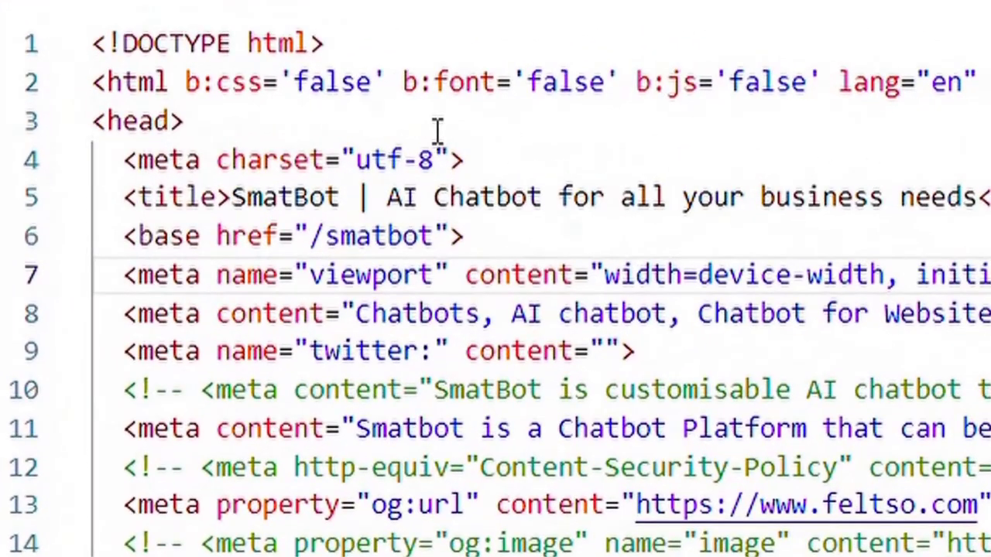
Paste the SmatBot script on a new line after <head> in index.html and select it
click(267, 138)
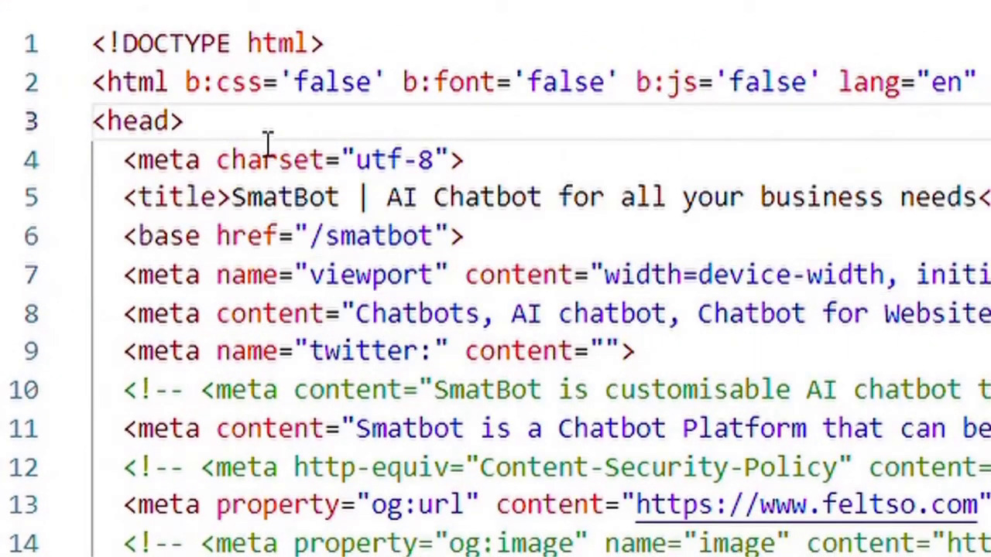
key(Return)
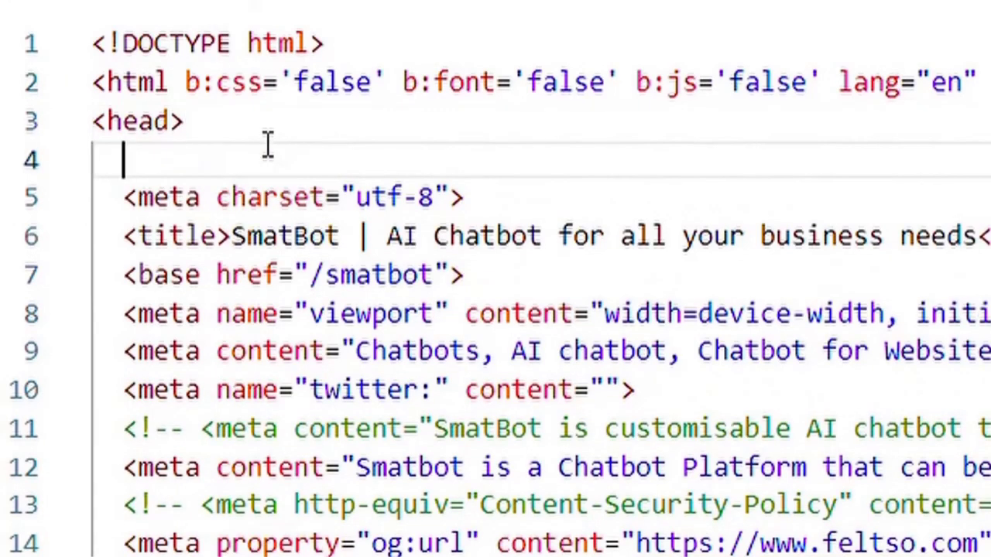
key(ctrl+v)
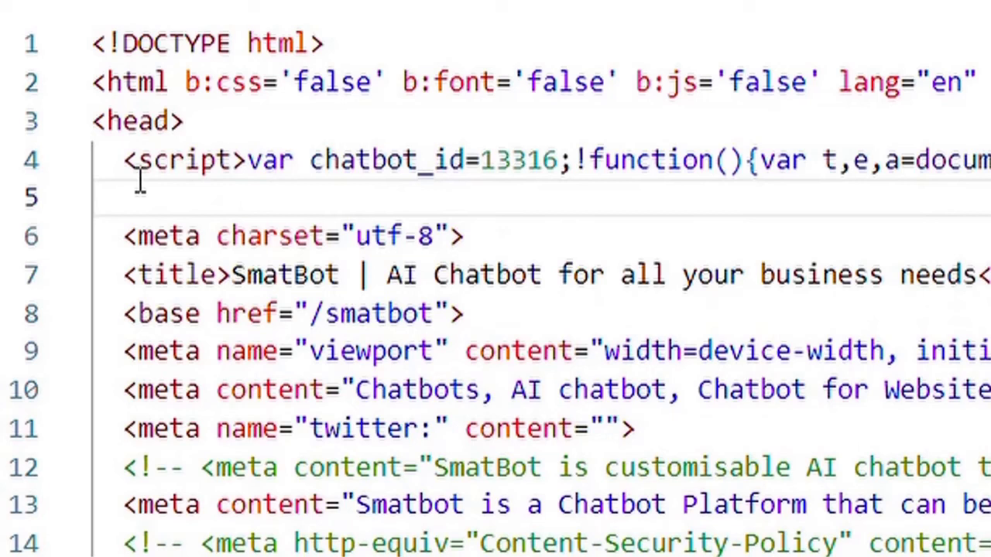
drag(126, 162, 258, 159)
key(shift+Up)
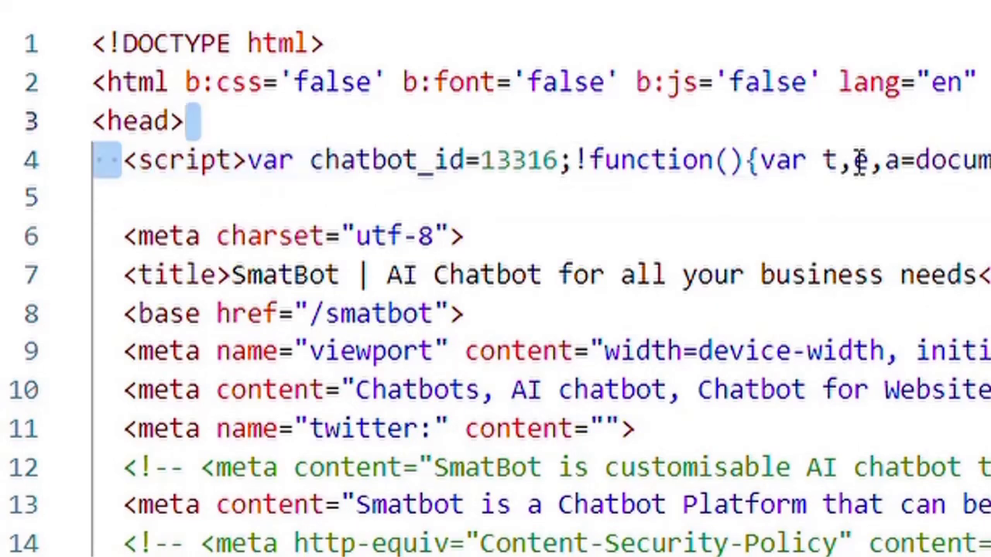
shift+click(859, 163)
key(shift+End)
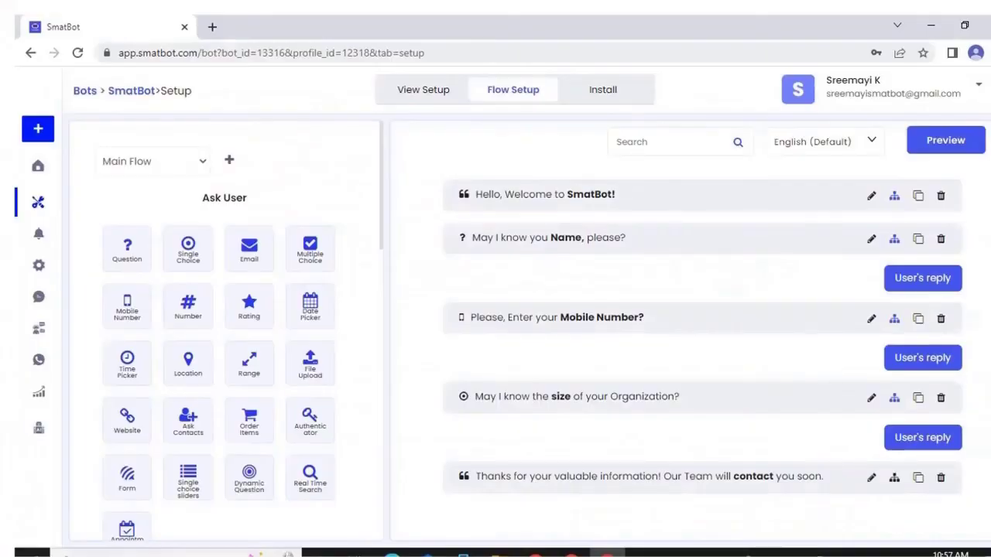
Load the feltso.com homepage in a new browser tab
click(212, 27)
text(felt)
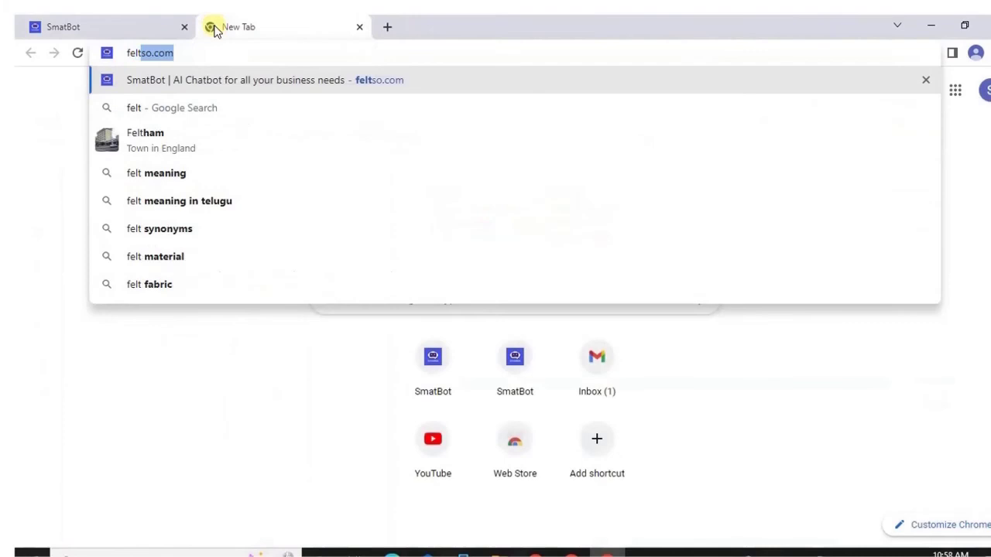
key(Right)
key(Return)
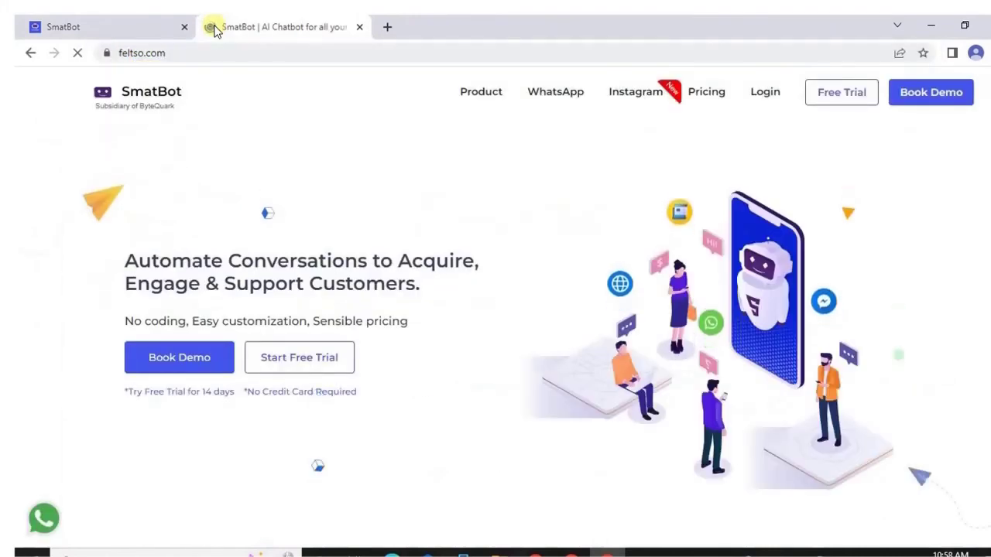
click(44, 515)
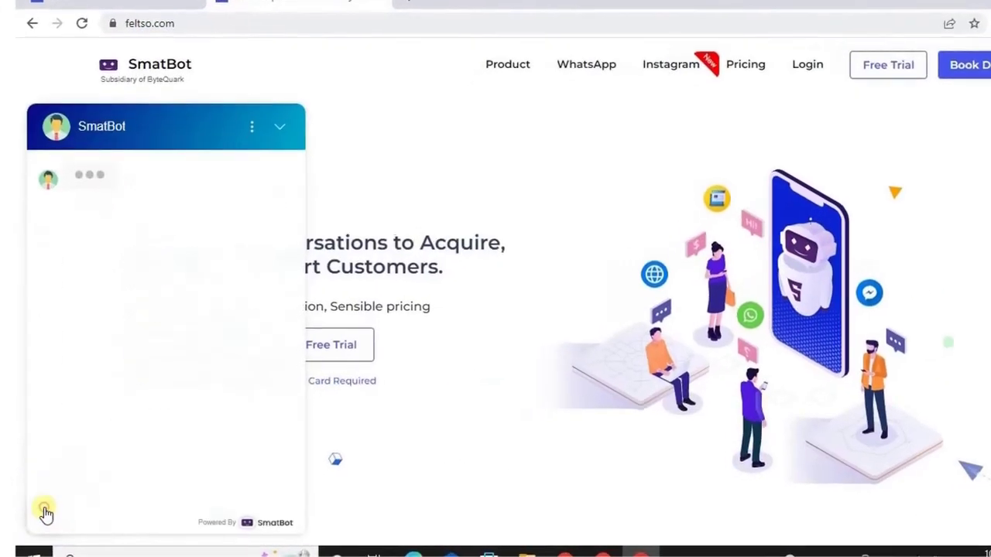
click(104, 470)
text(Sin)
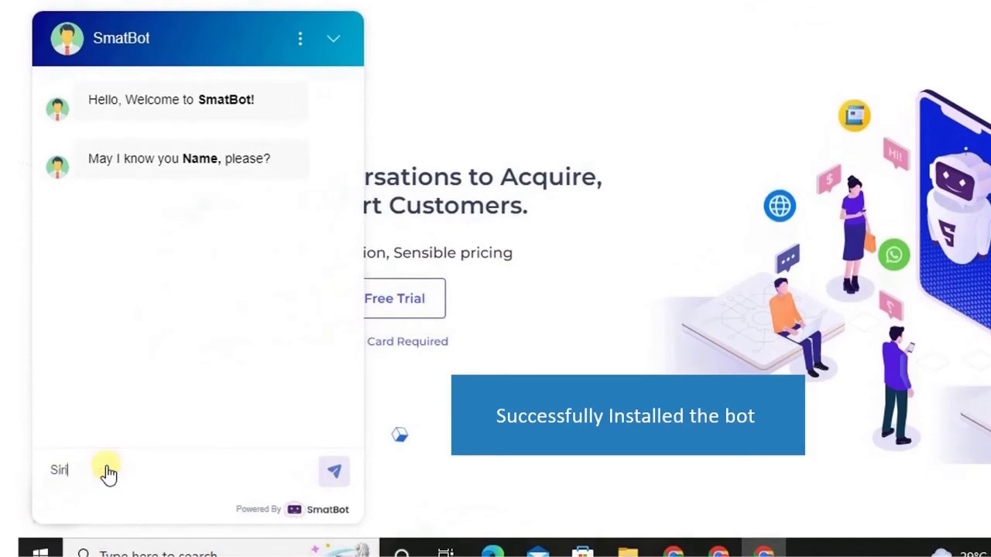
key(Return)
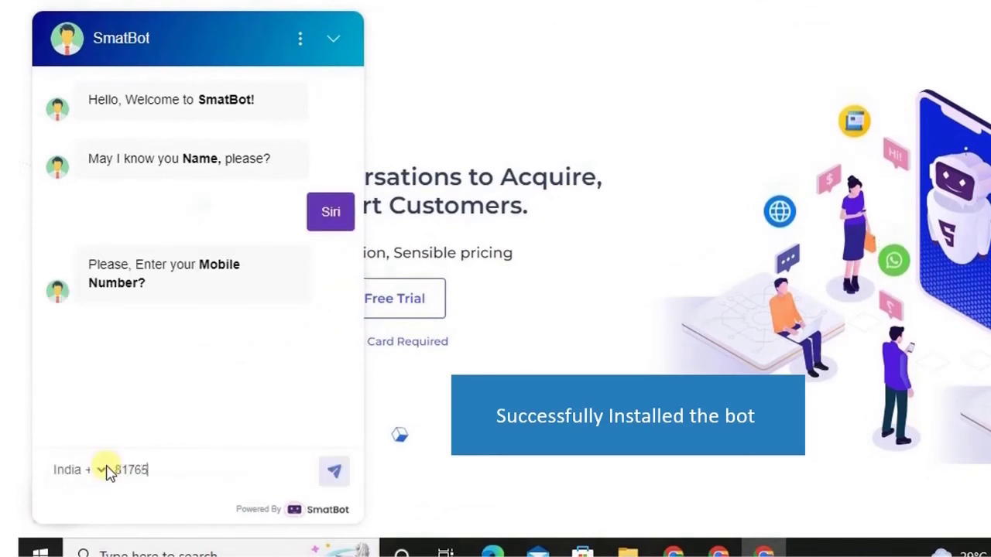
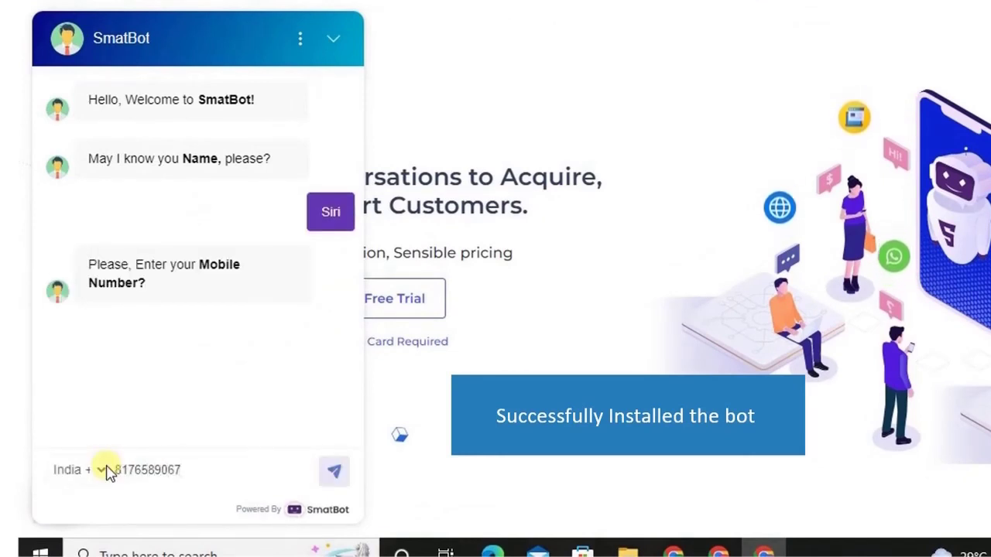